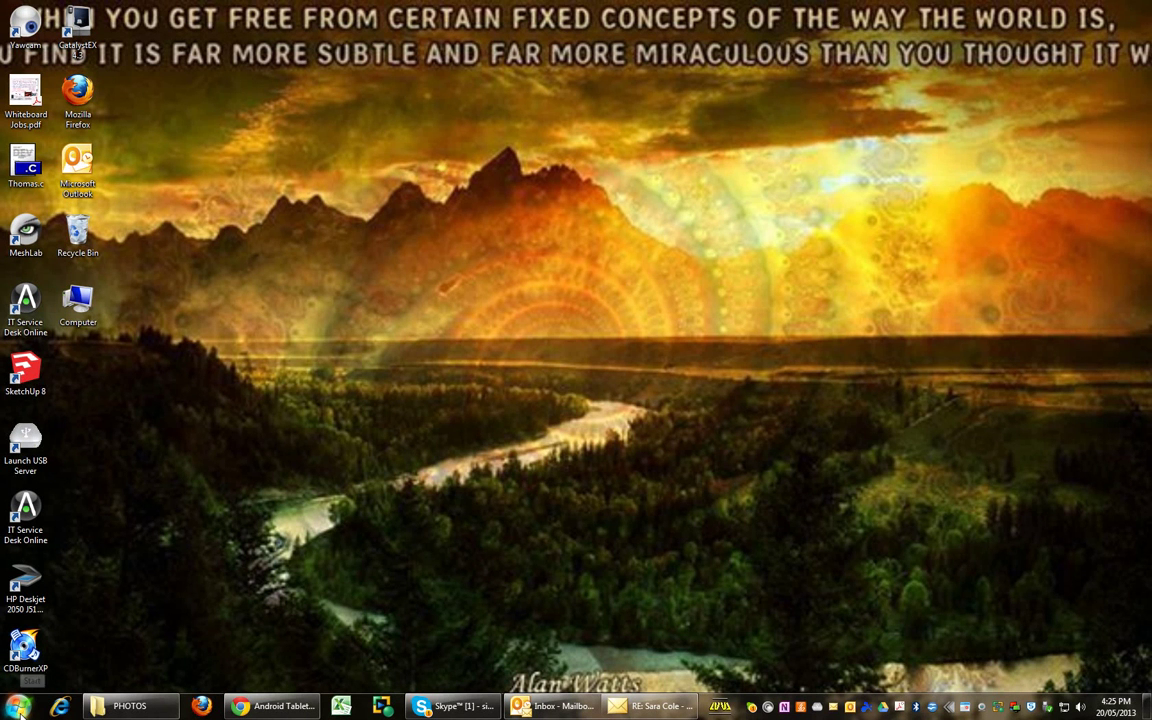
# Start Lab-Volt Virtual Laboratory from the taskbar so the empty lvvl1 lab room opens.
pyautogui.click(720, 706)
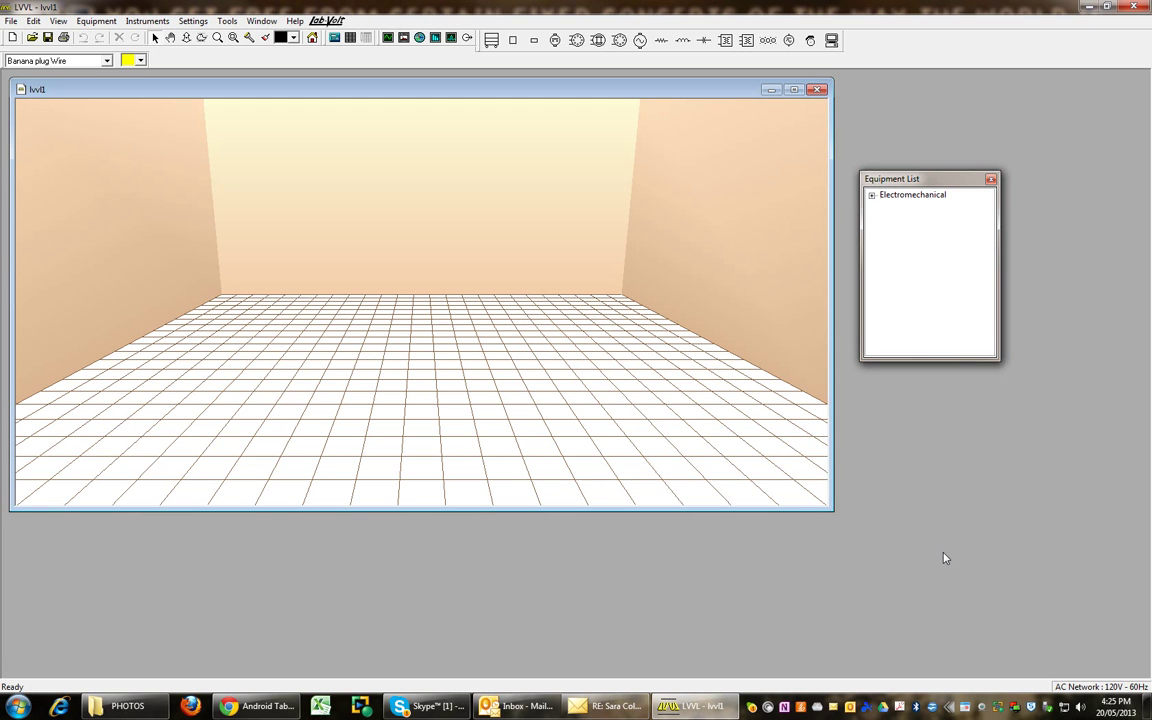
# Maximize the lvvl1 lab room, move the Equipment List panel aside, and check the Window menu.
pyautogui.click(794, 90)
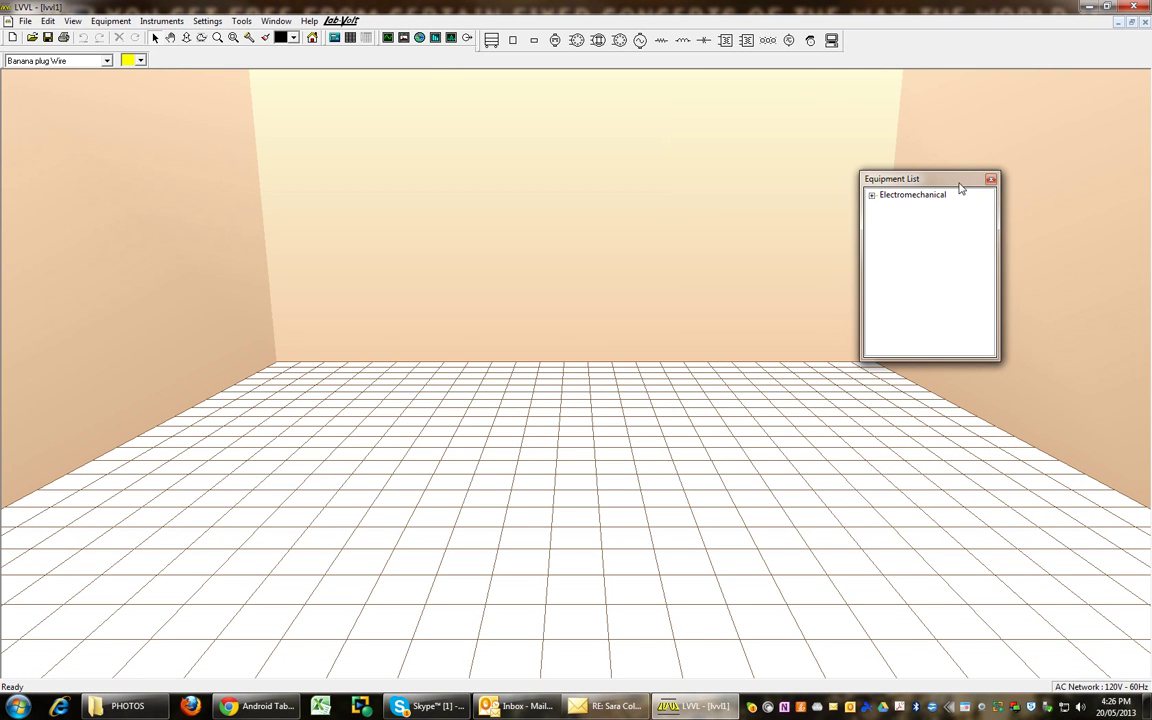
pyautogui.moveTo(955, 185); pyautogui.dragTo(680, 105)
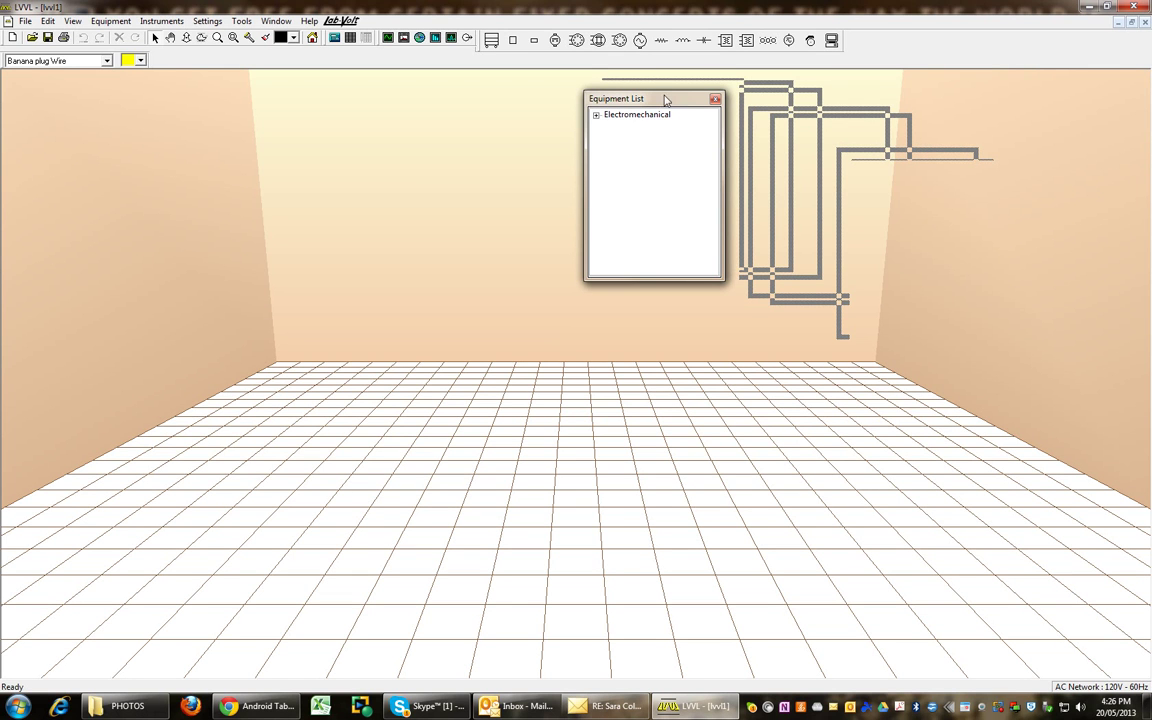
pyautogui.click(279, 23)
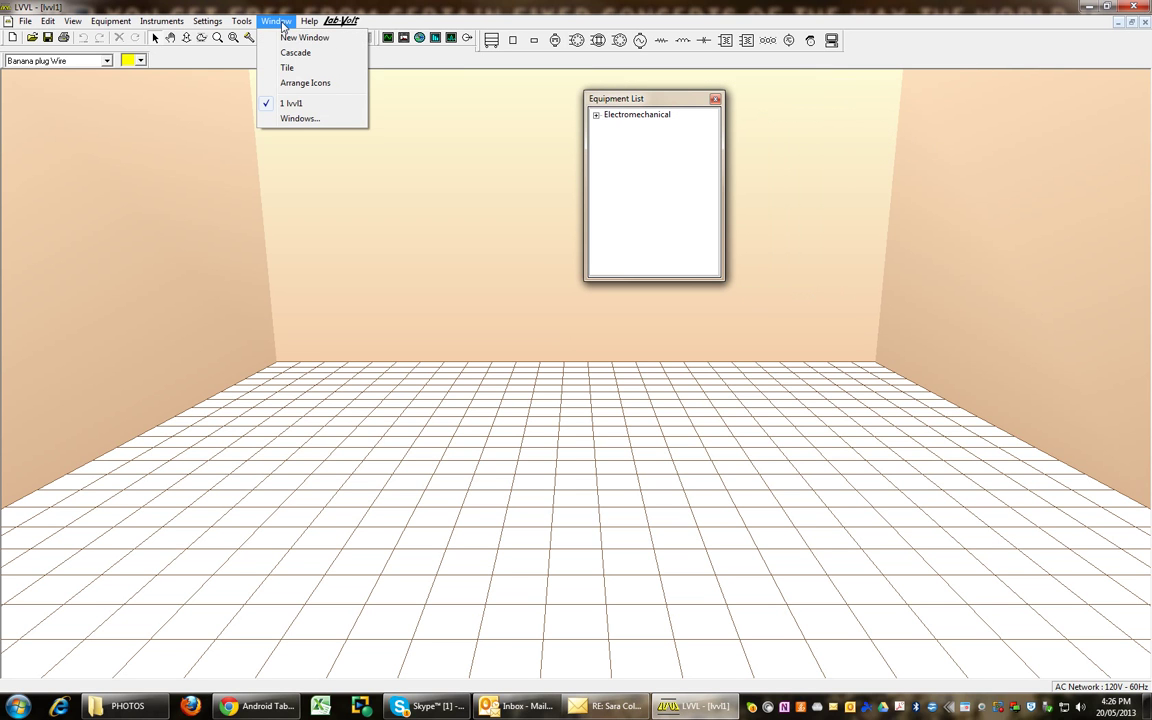
pyautogui.moveTo(243, 26)
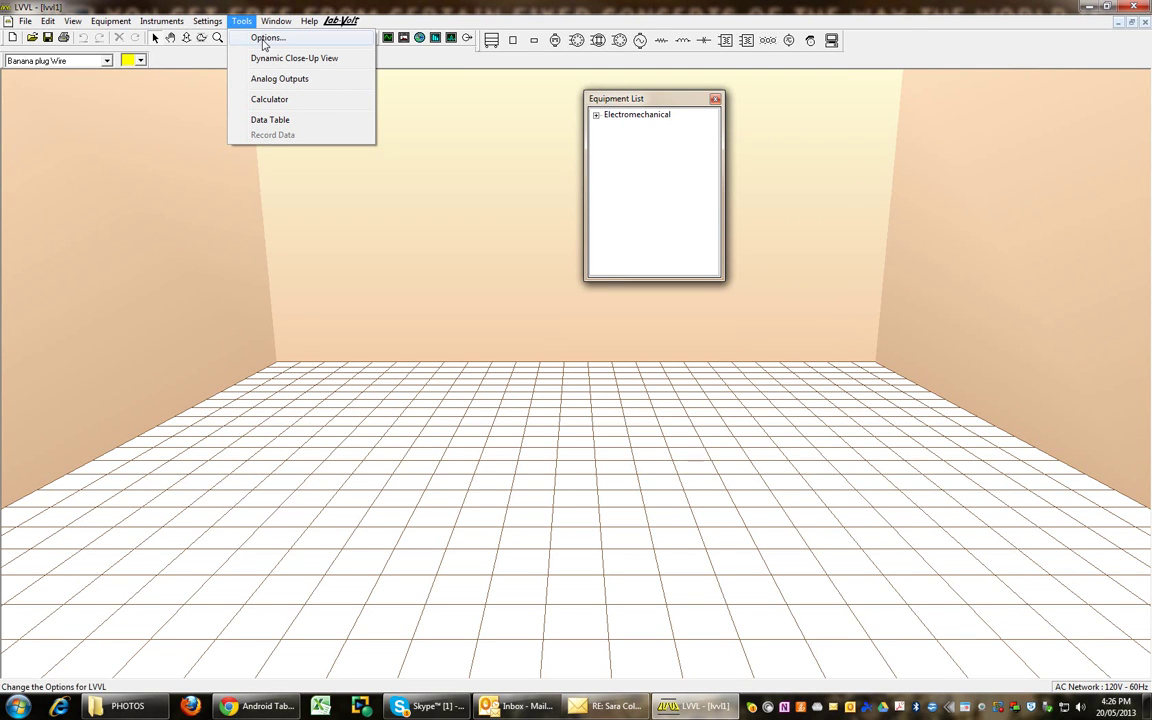
# In Tools > Options, select the English 240 V - 50 Hz network.
pyautogui.click(267, 39)
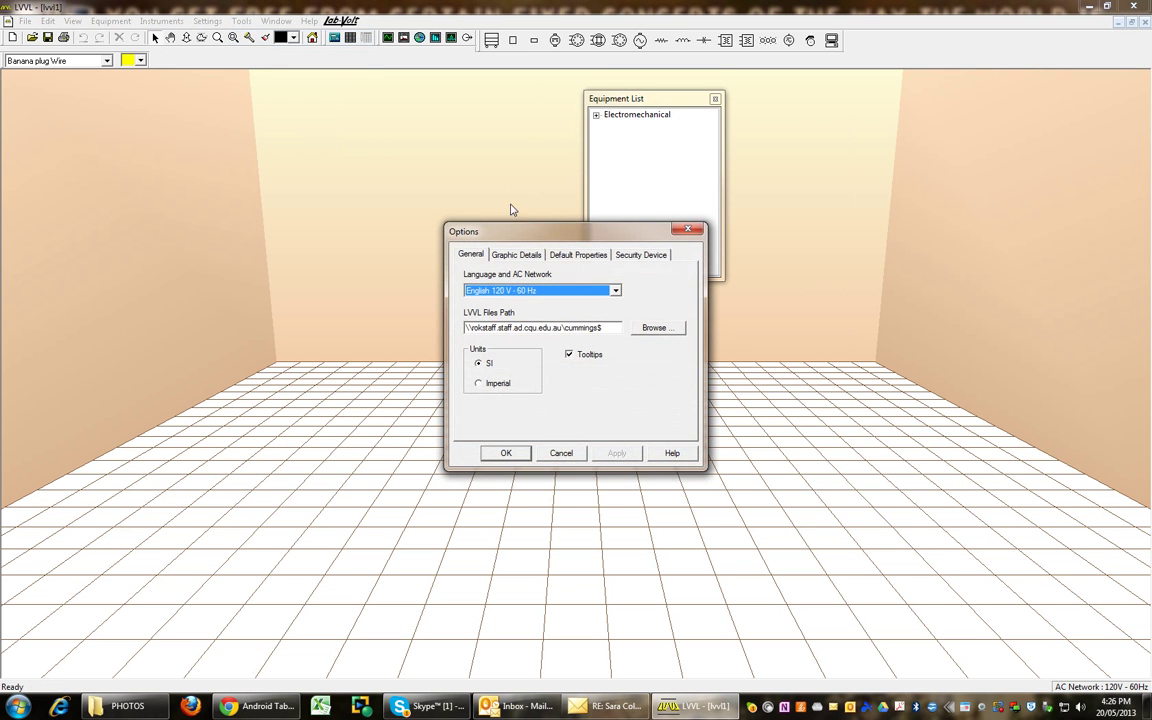
pyautogui.click(466, 291)
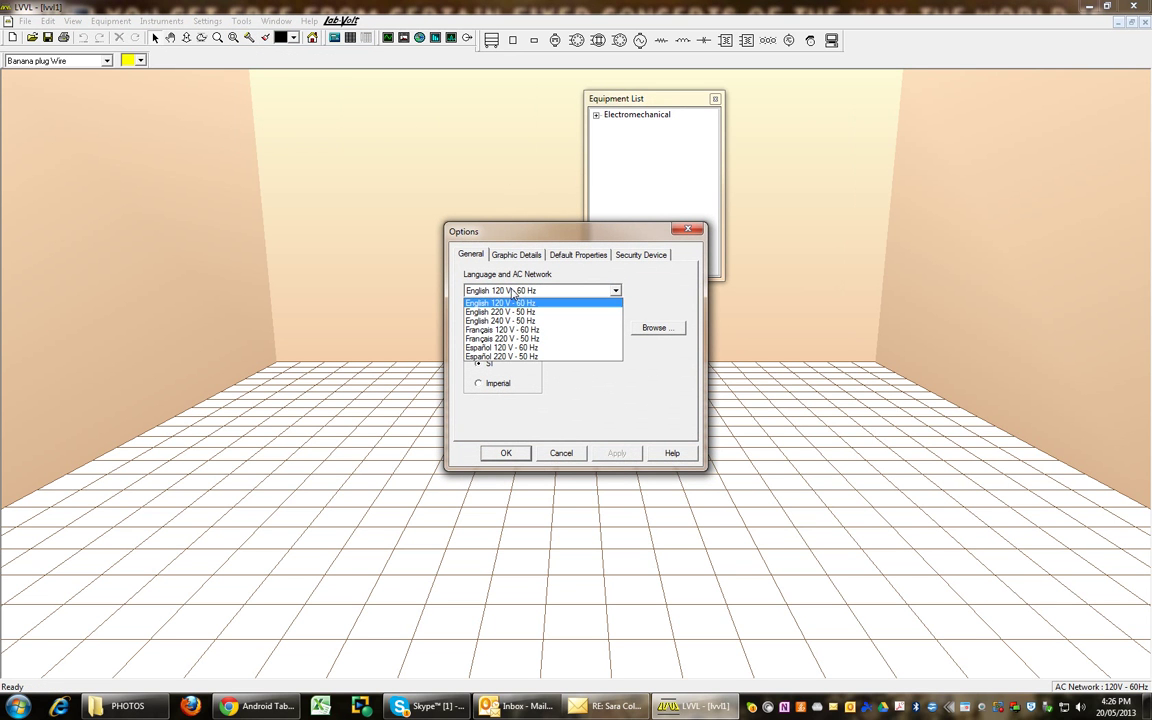
pyautogui.click(513, 320)
pyautogui.click(466, 291)
pyautogui.click(514, 318)
# Set Graphic Details to hardware acceleration on, Low smoothness, walls and floor, and Daylight lighting.
pyautogui.click(517, 254)
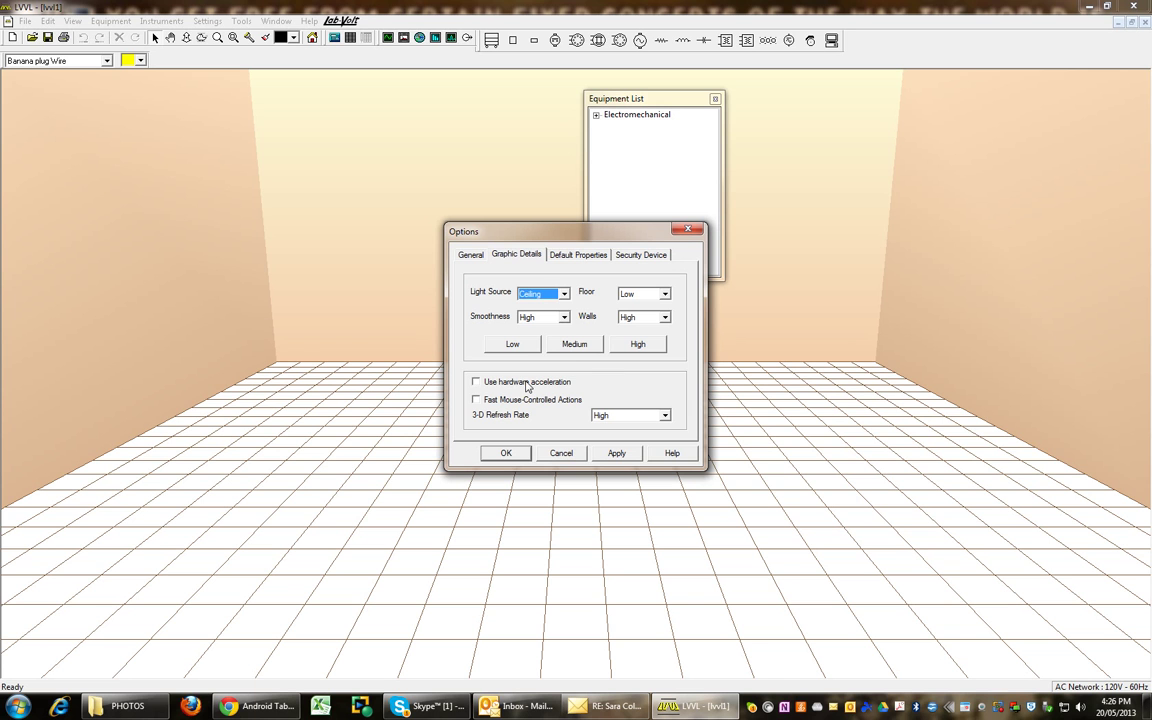
pyautogui.click(476, 381)
pyautogui.click(564, 317)
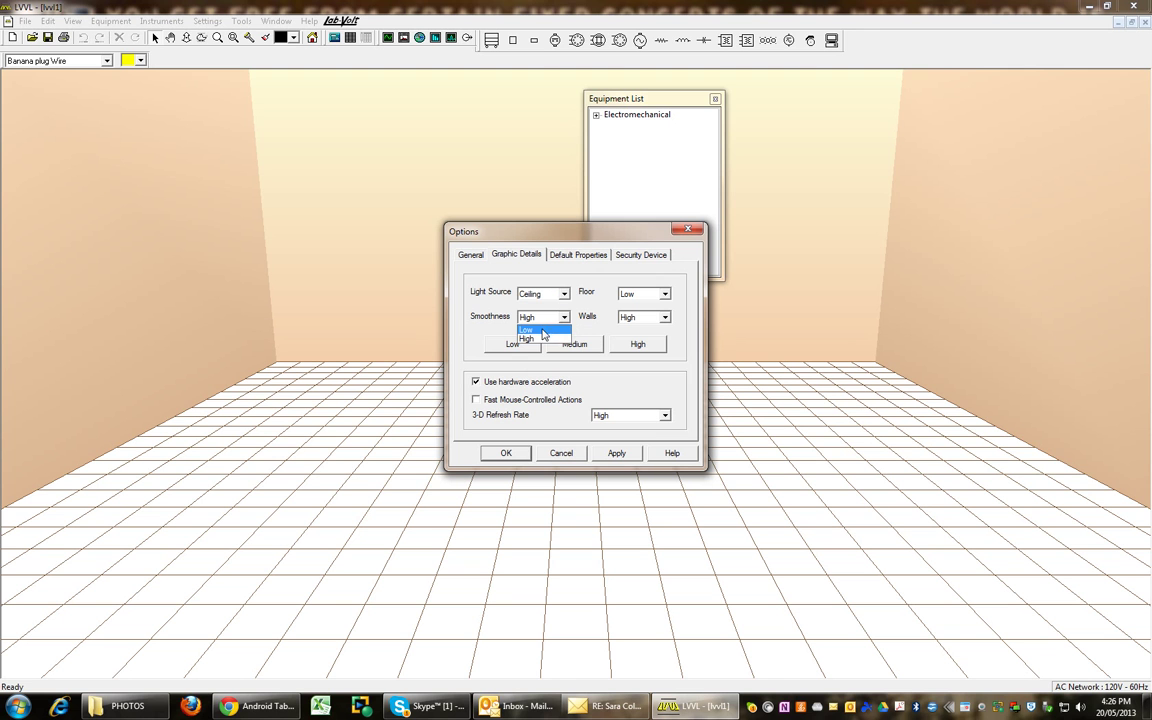
pyautogui.click(527, 329)
pyautogui.click(652, 318)
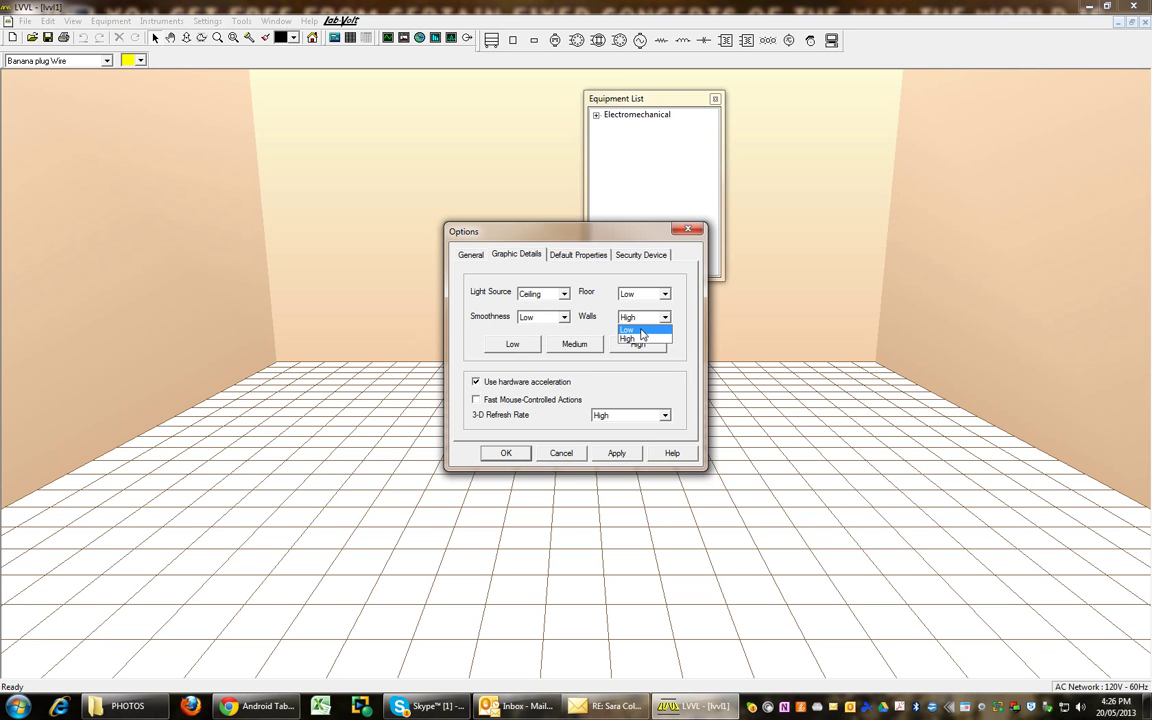
pyautogui.click(640, 330)
pyautogui.click(645, 297)
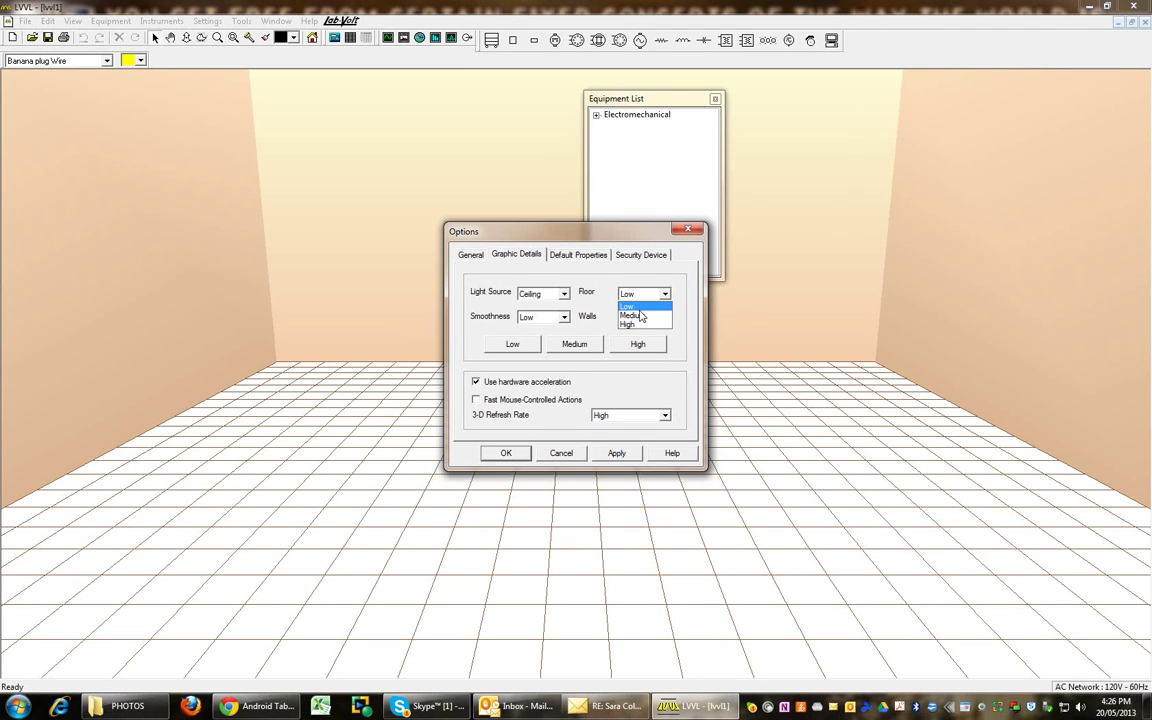
pyautogui.click(630, 307)
pyautogui.click(556, 294)
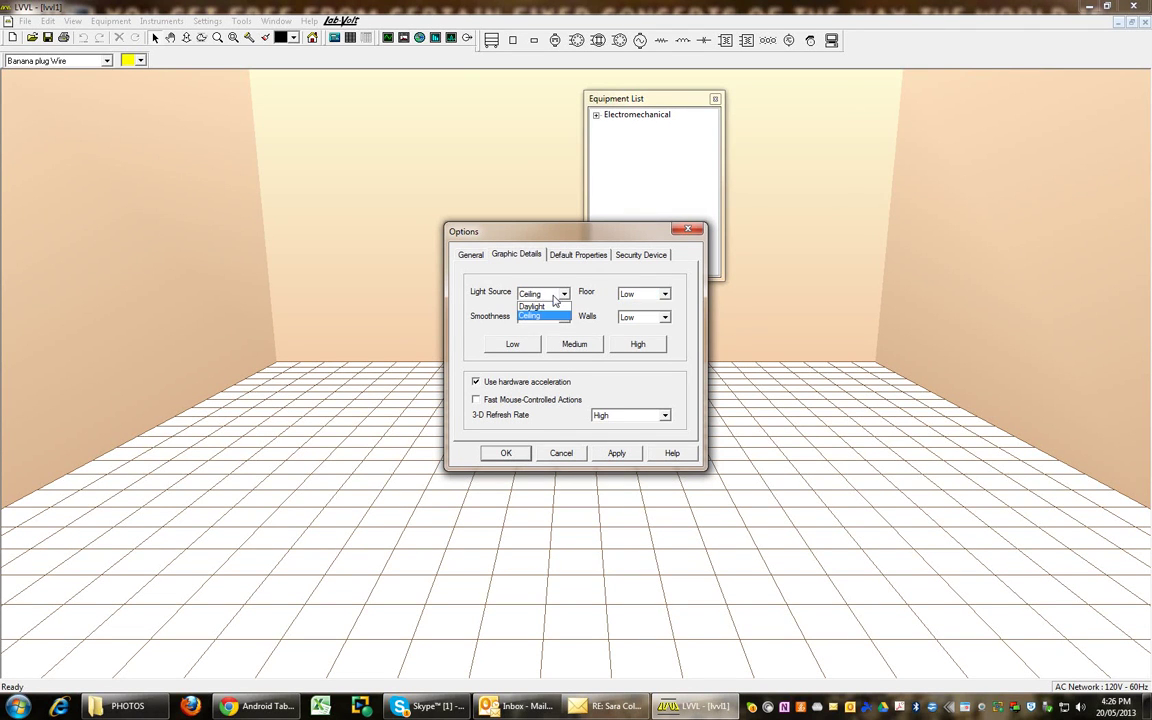
pyautogui.click(553, 295)
pyautogui.click(553, 295)
pyautogui.click(543, 306)
# Apply the options, acknowledge the restart warning, then close the lab choosing to save it.
pyautogui.click(617, 453)
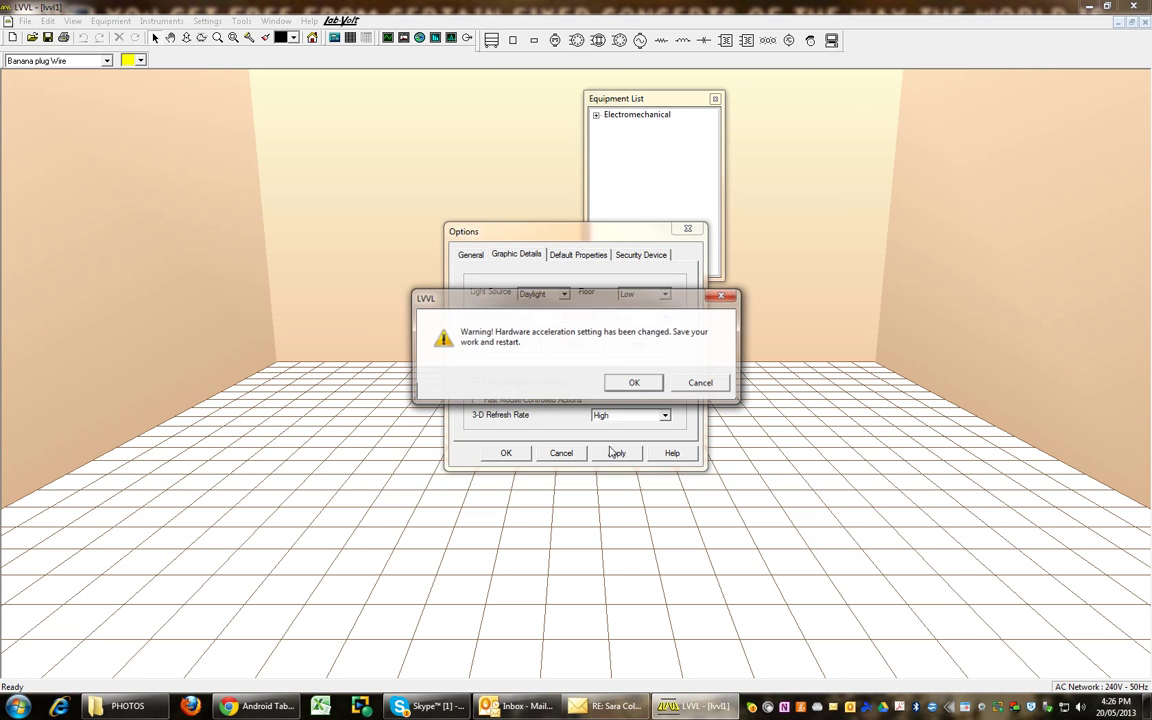
pyautogui.click(636, 385)
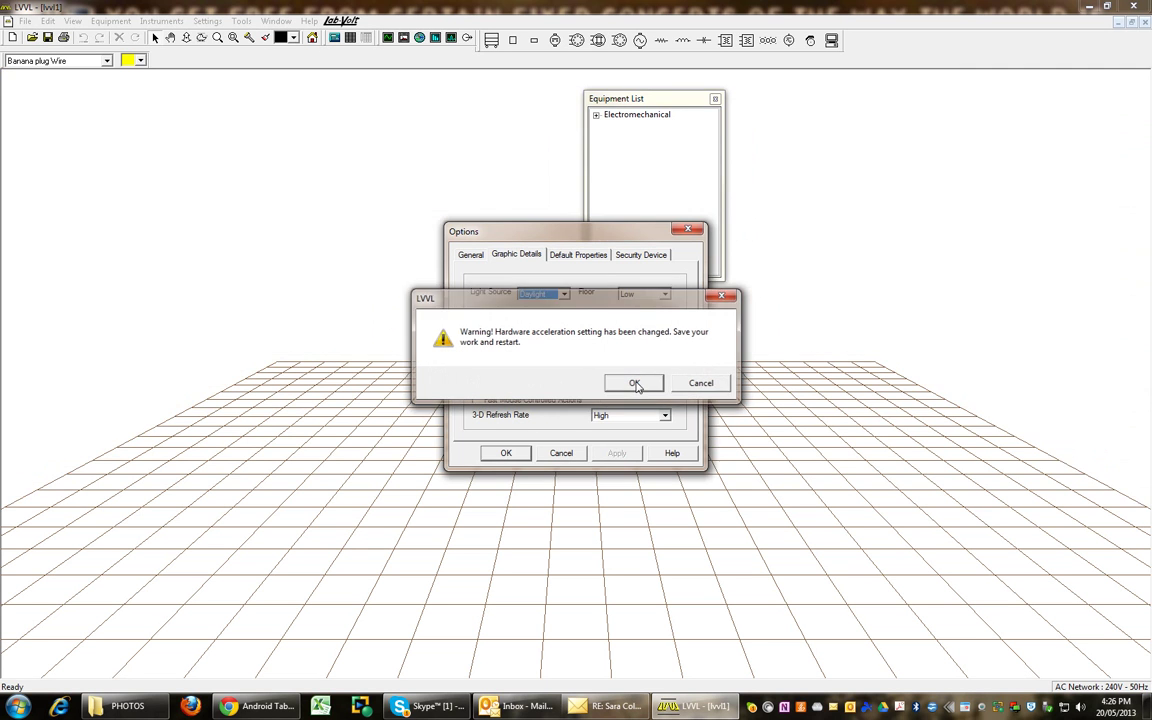
pyautogui.click(518, 453)
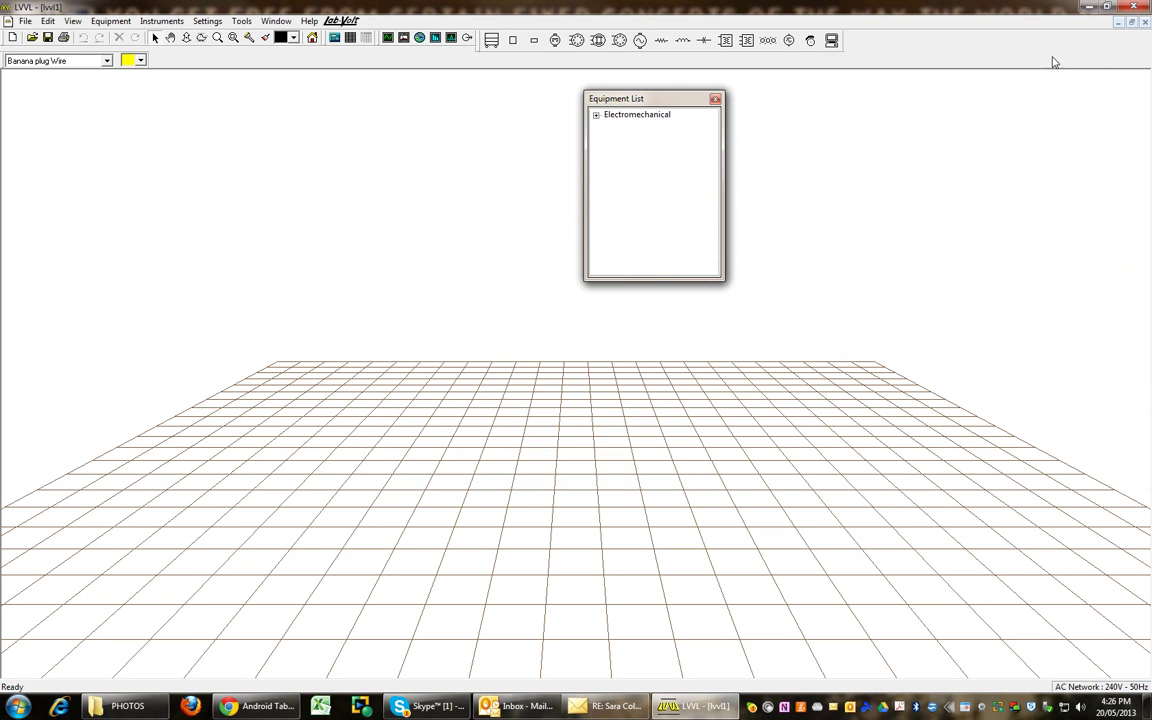
pyautogui.click(1133, 6)
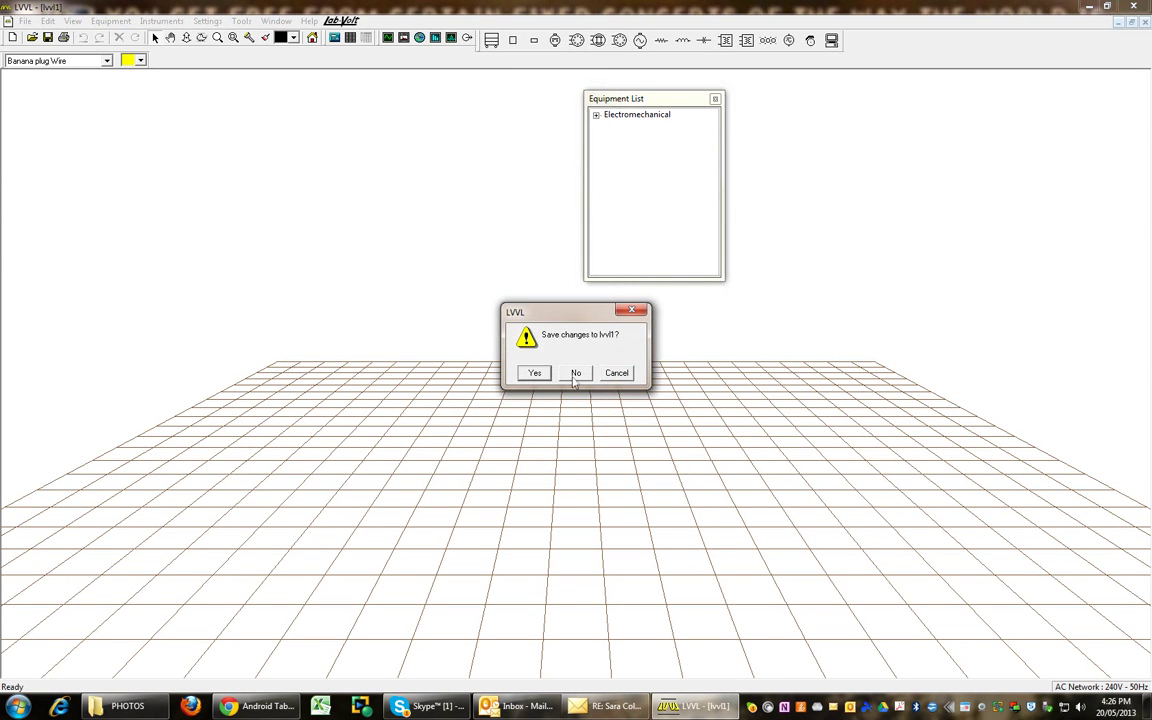
pyautogui.click(533, 373)
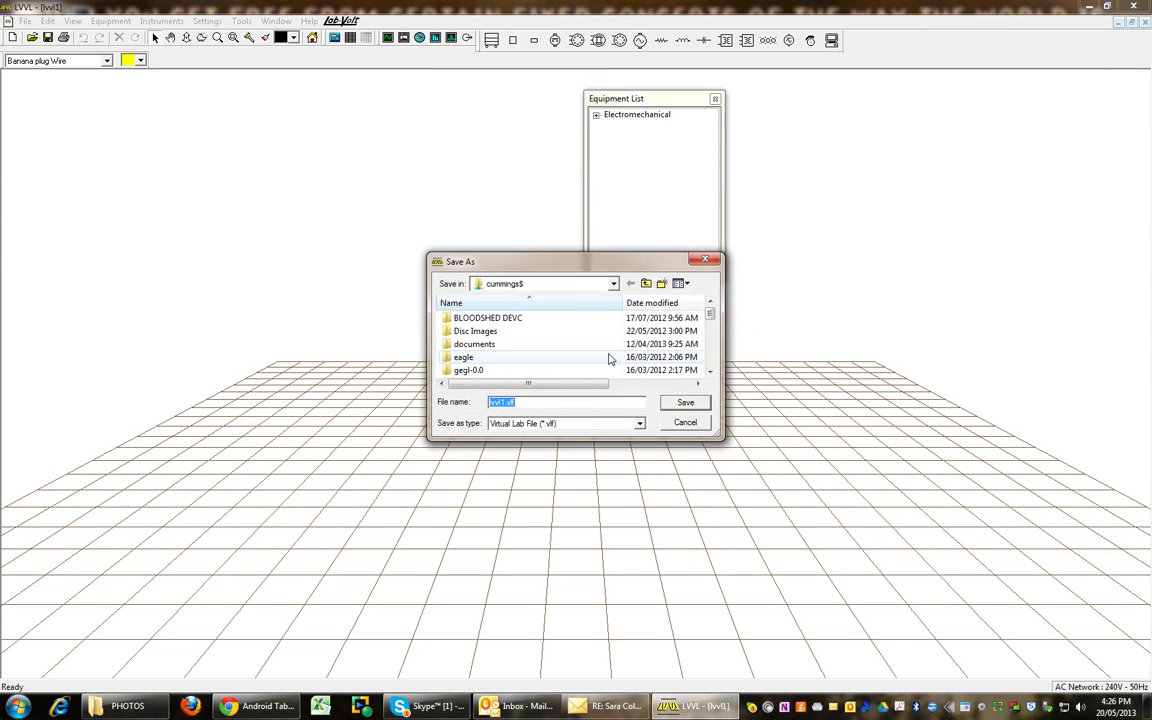
# Save the lab as lvvl1.vlf and relaunch LVVL from the taskbar.
pyautogui.click(683, 400)
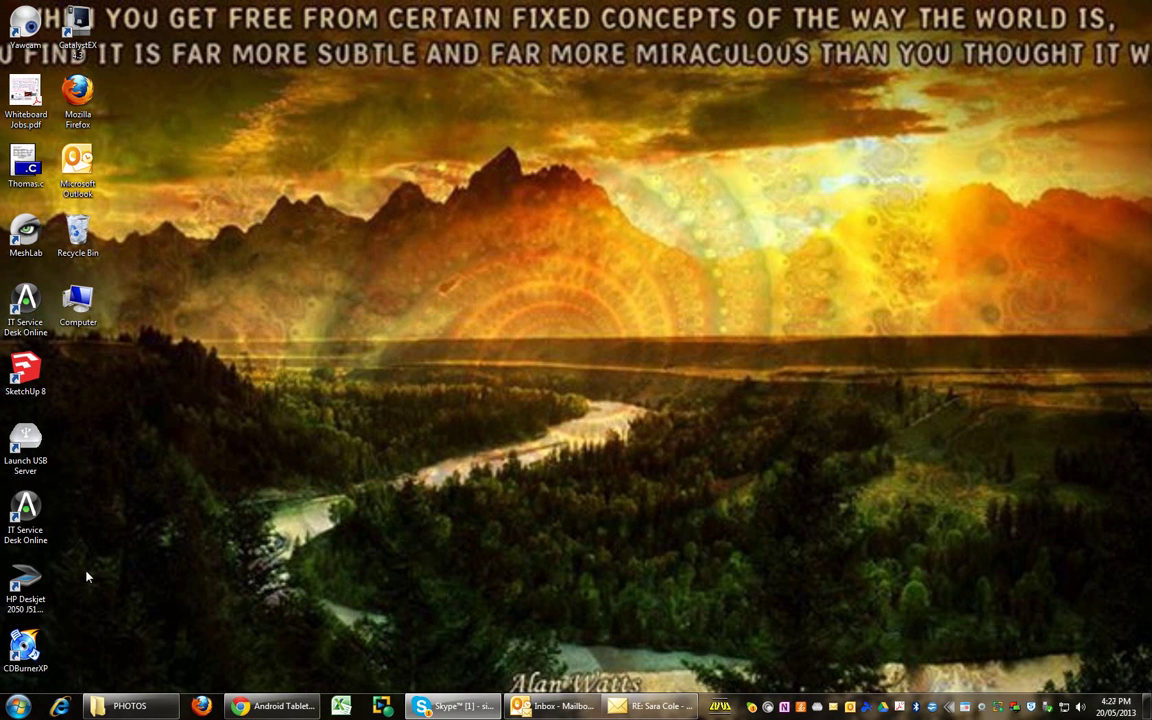
pyautogui.click(720, 706)
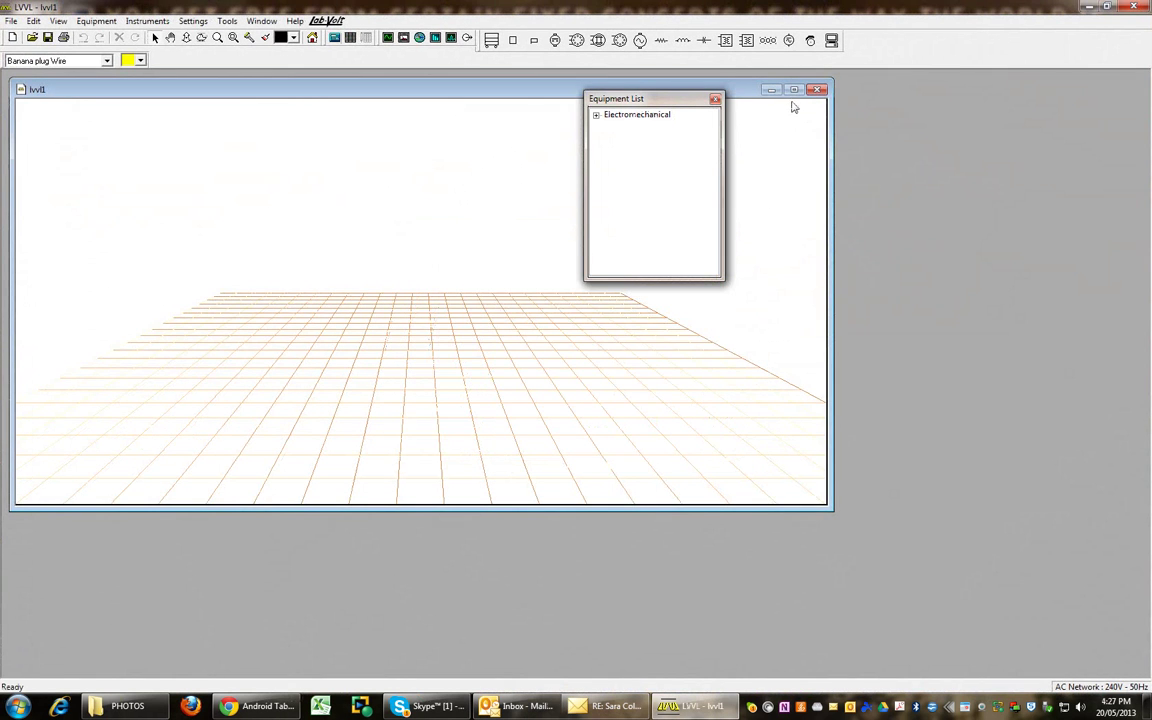
# Maximize the lvvl1 lab room and check the Window menu.
pyautogui.click(794, 90)
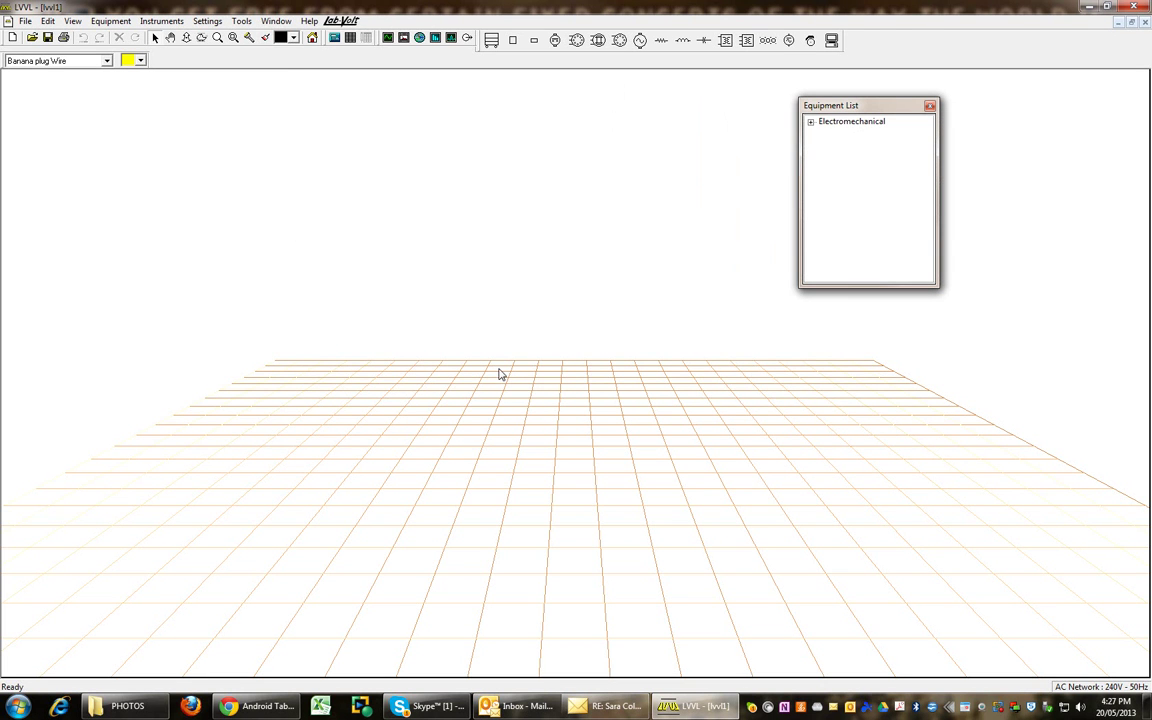
pyautogui.click(274, 22)
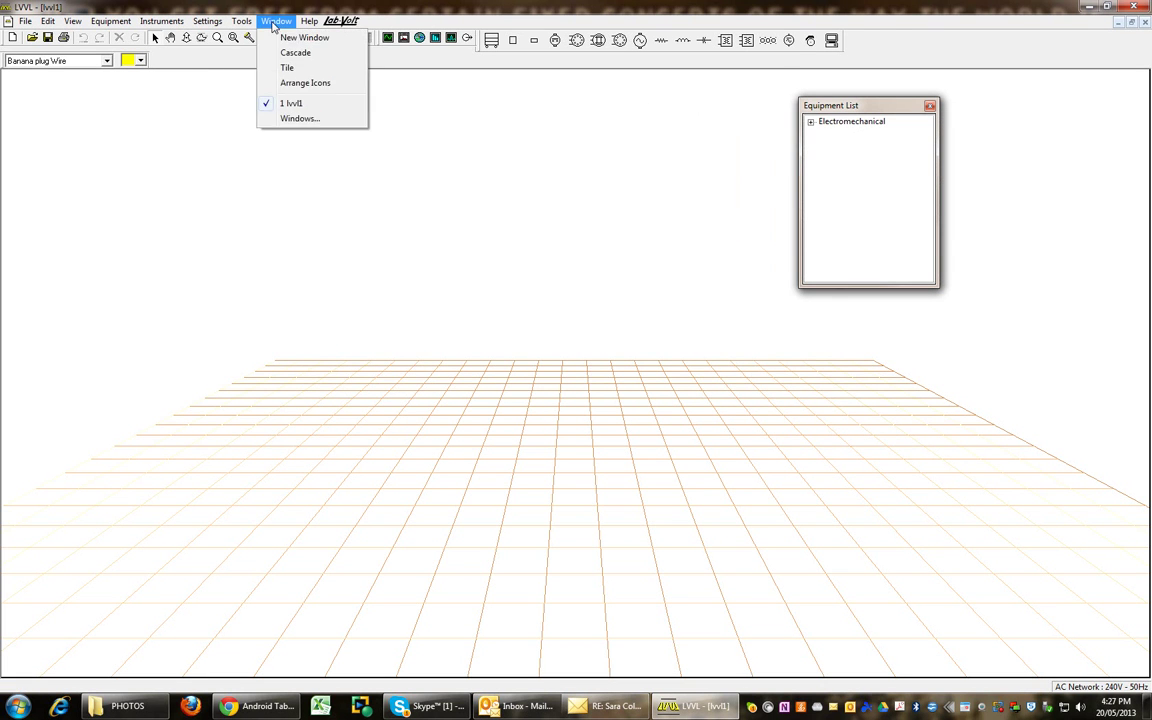
pyautogui.moveTo(243, 24)
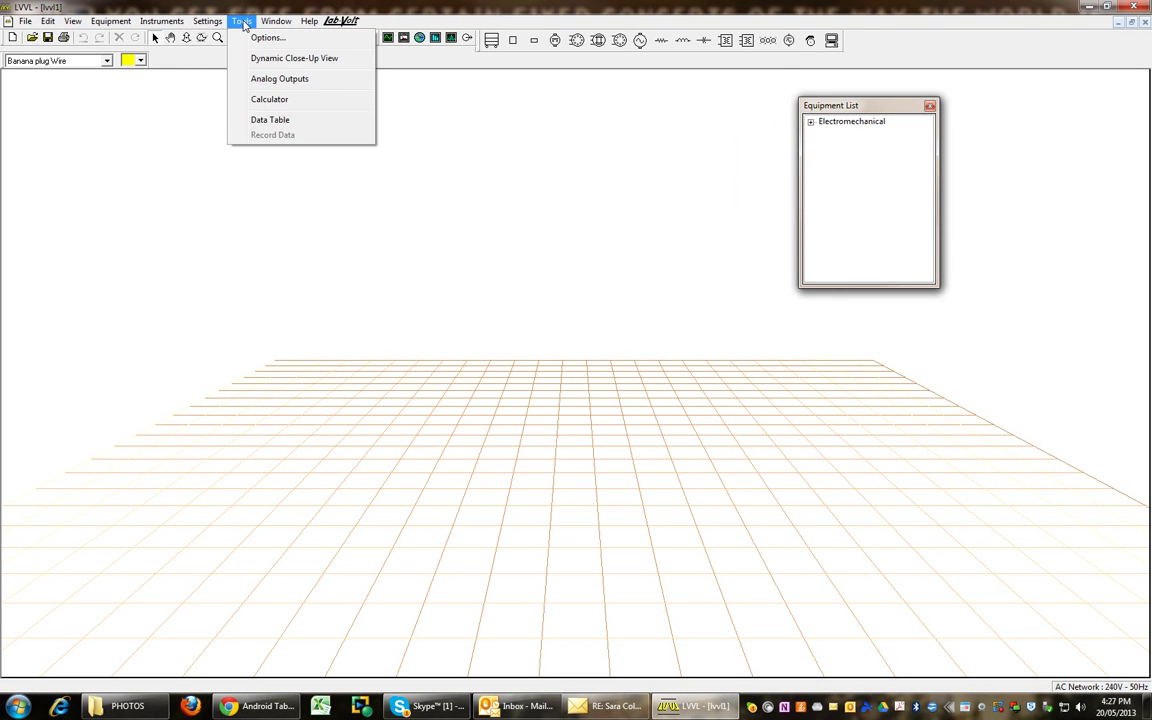
# Set the security device type to Network in Options and apply it.
pyautogui.click(266, 37)
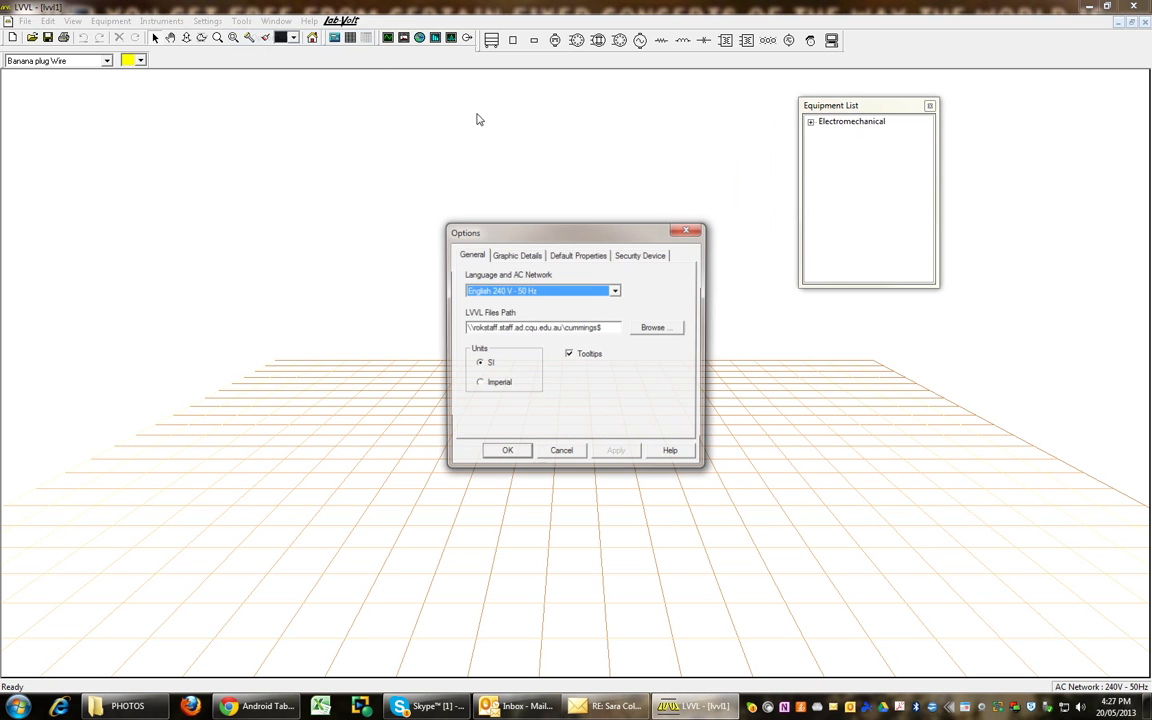
pyautogui.click(638, 256)
pyautogui.click(481, 307)
pyautogui.click(617, 453)
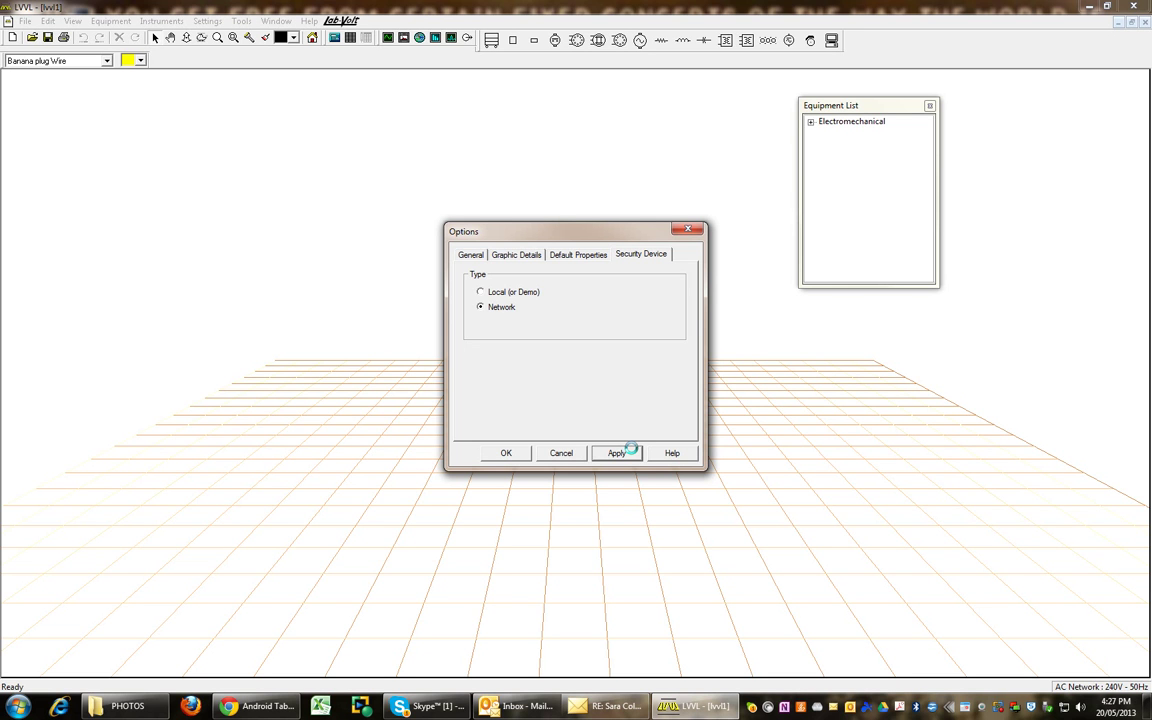
pyautogui.click(518, 455)
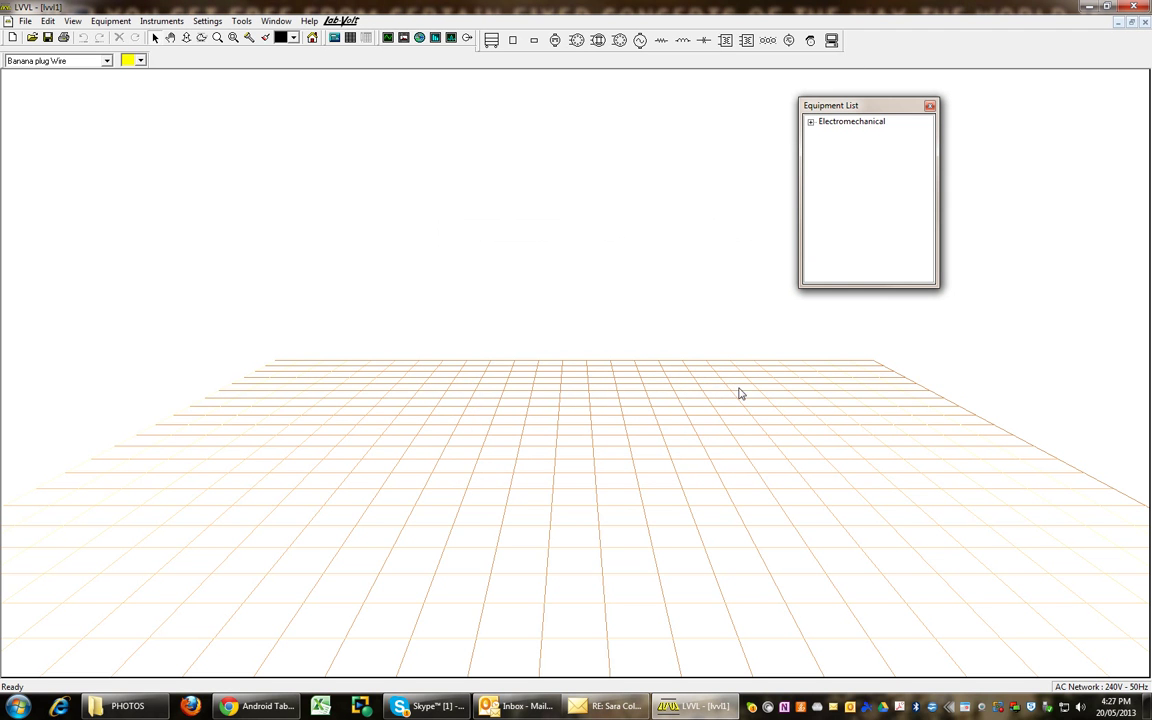
# Place a workstation with the Prime Mover / Dynamometer and DC Motor/Generator modules side by side.
pyautogui.click(495, 43)
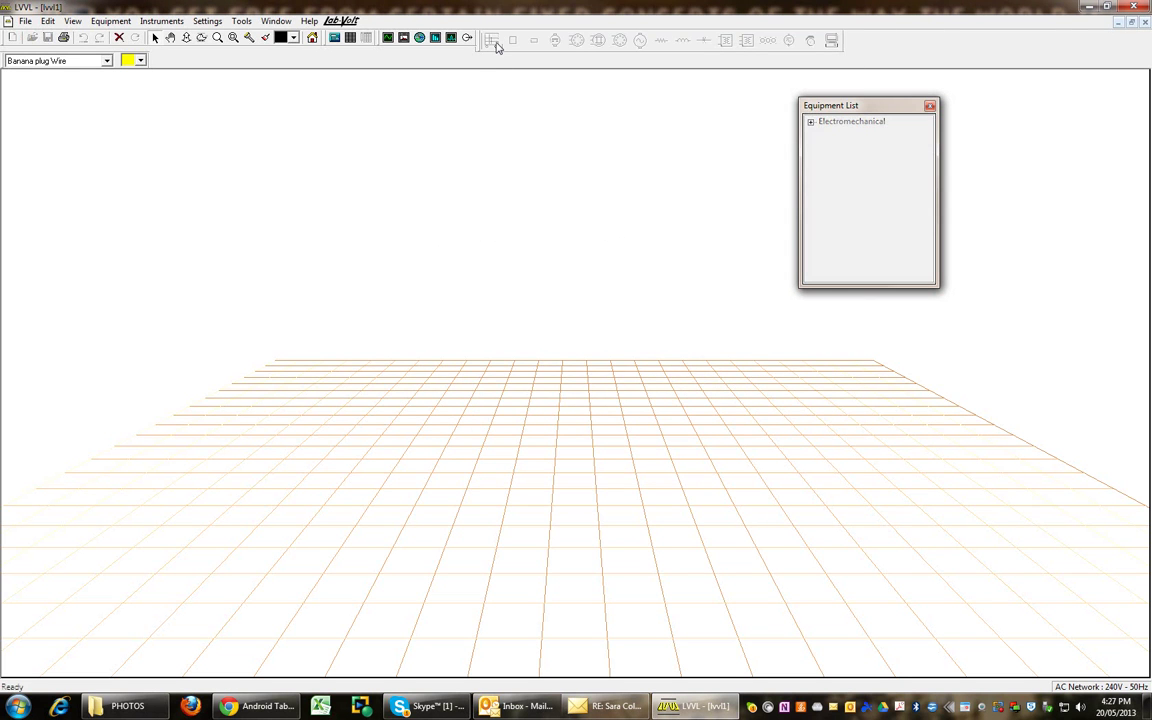
pyautogui.click(548, 609)
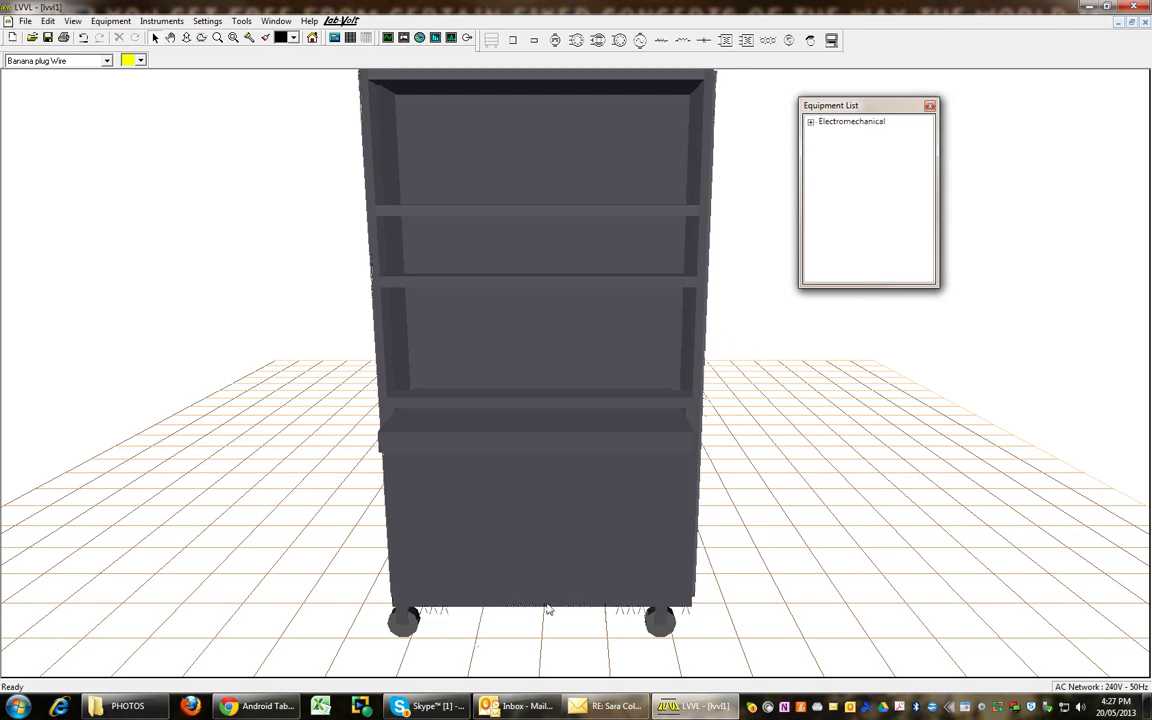
pyautogui.click(811, 41)
pyautogui.click(637, 380)
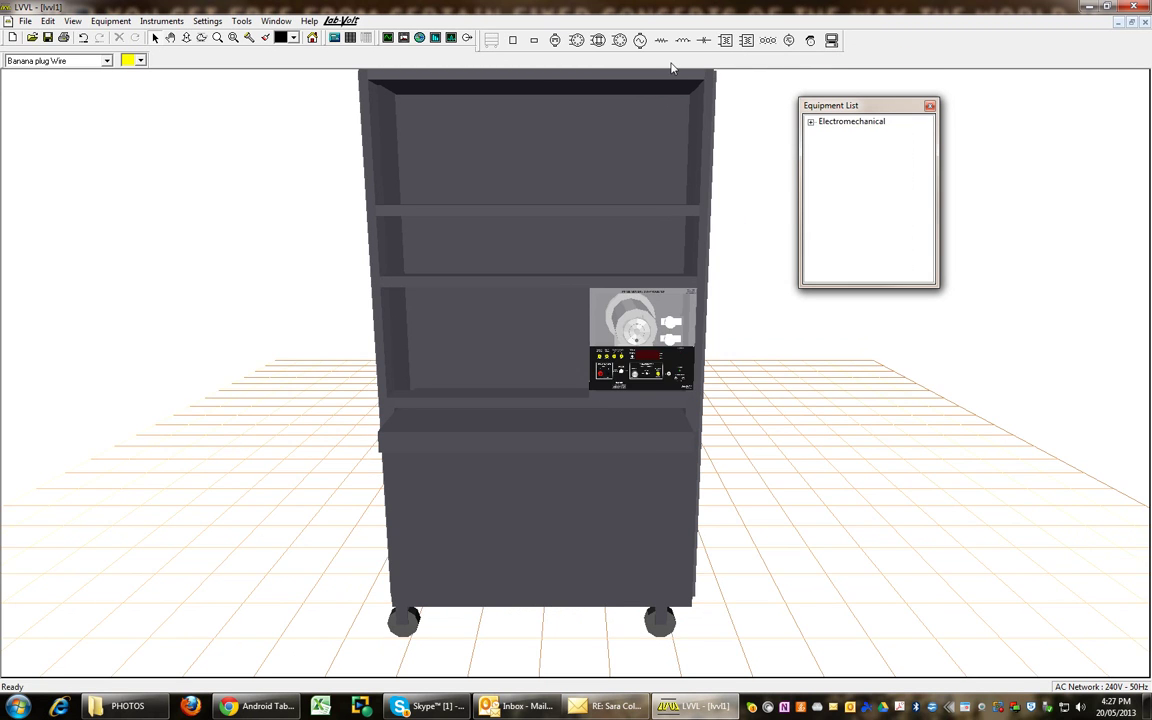
pyautogui.click(576, 40)
pyautogui.click(567, 338)
# Enlarge and widen the Electromechanical equipment list, then drag the 8821 Power Supply onto the workstation.
pyautogui.click(811, 121)
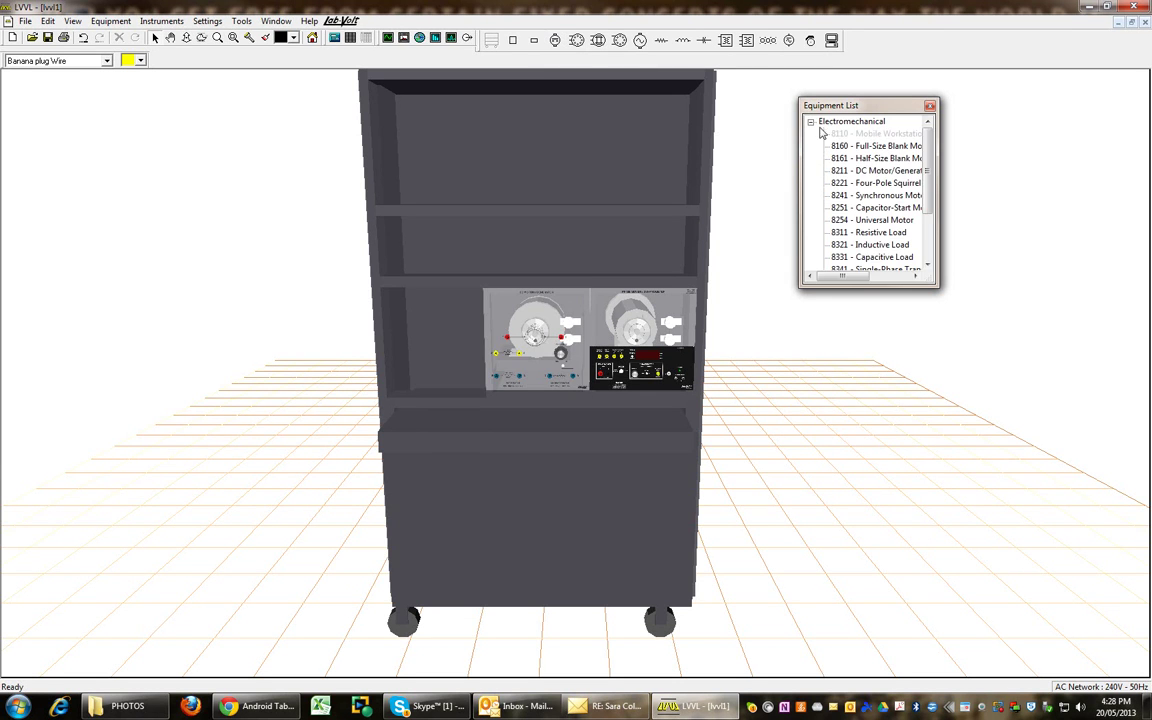
pyautogui.scroll(-2, 860, 190)
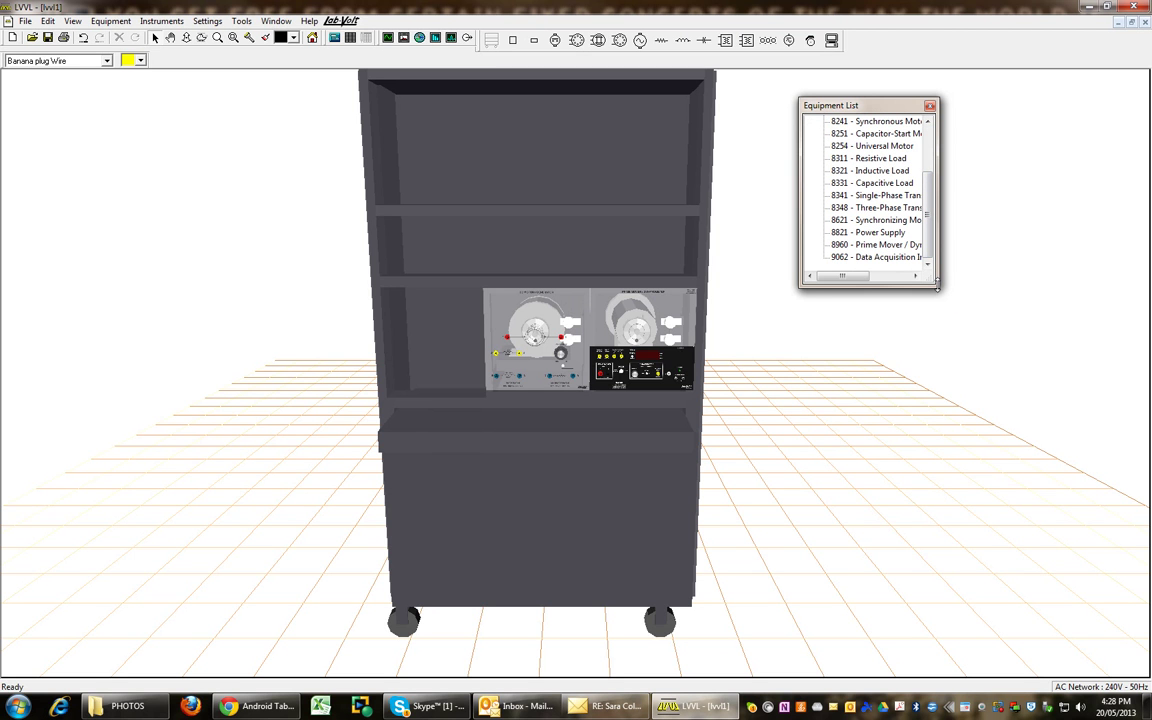
pyautogui.moveTo(937, 287); pyautogui.dragTo(937, 462)
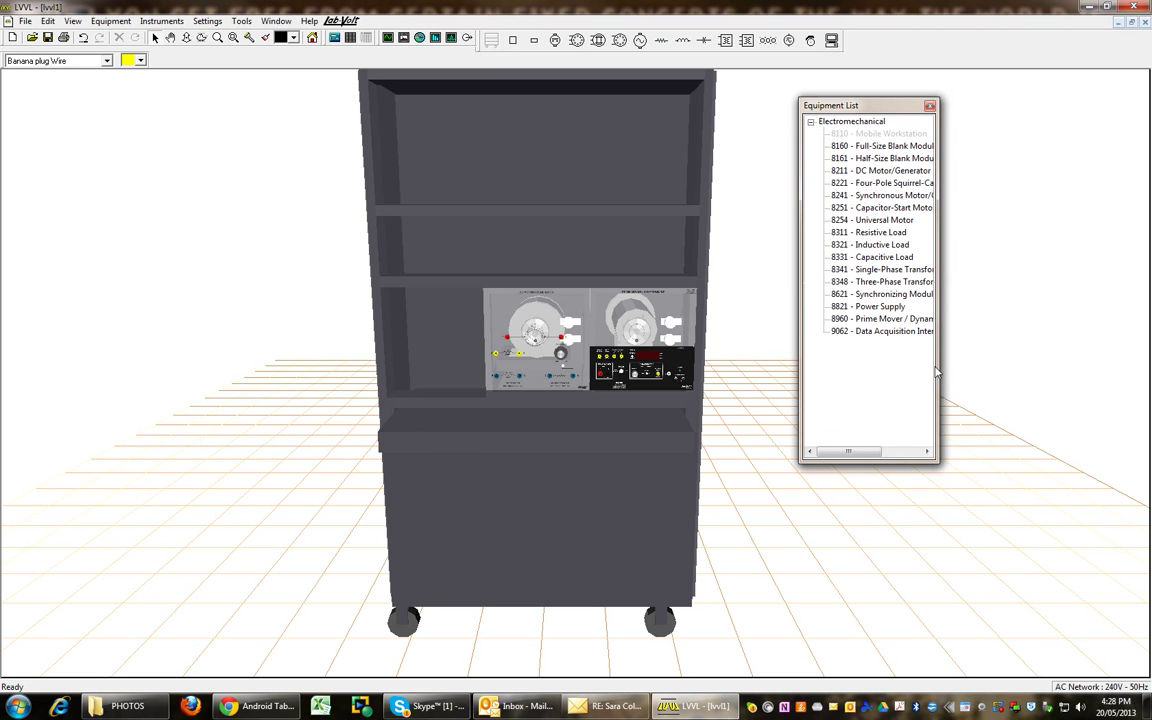
pyautogui.moveTo(937, 366); pyautogui.dragTo(1079, 366)
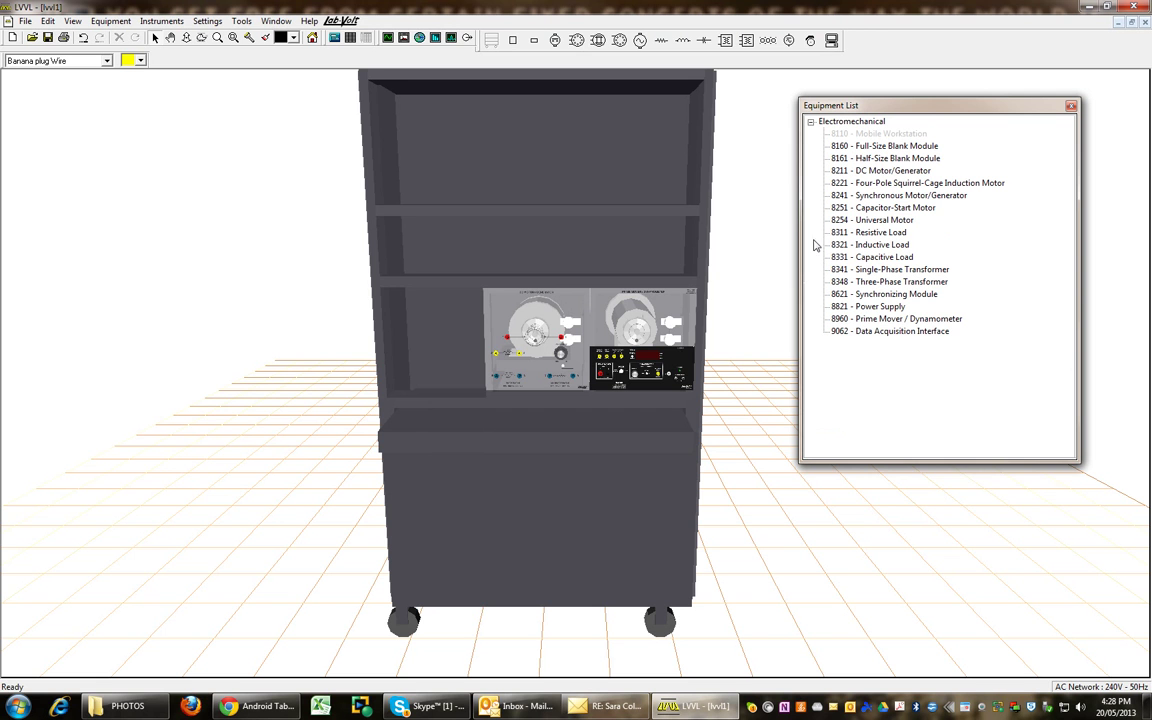
pyautogui.moveTo(856, 318); pyautogui.dragTo(765, 278)
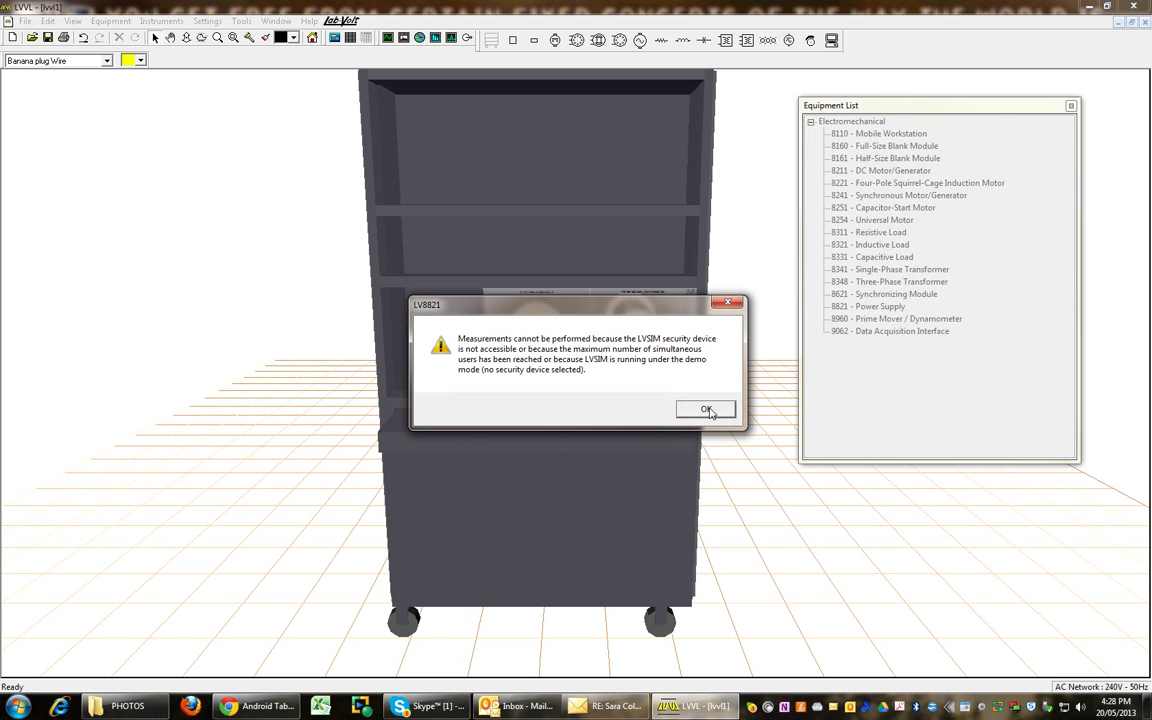
# Dismiss the LV8821 warning and Save As over the existing lvvl1.vlf.
pyautogui.click(706, 410)
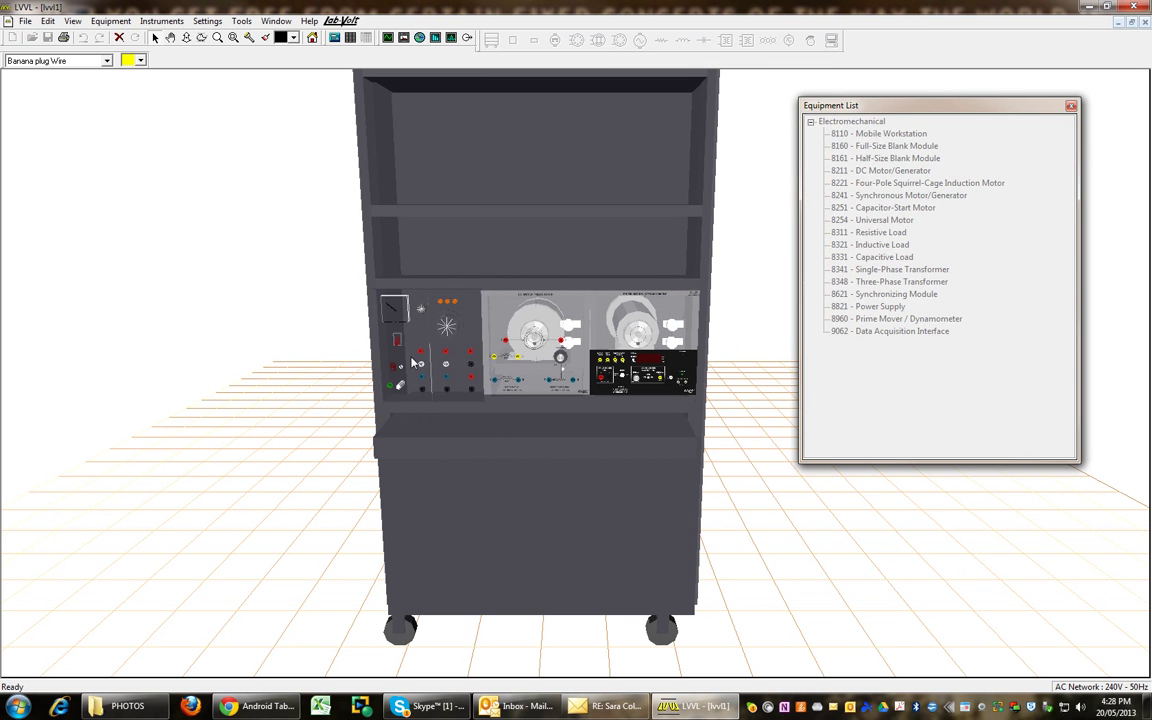
pyautogui.click(23, 22)
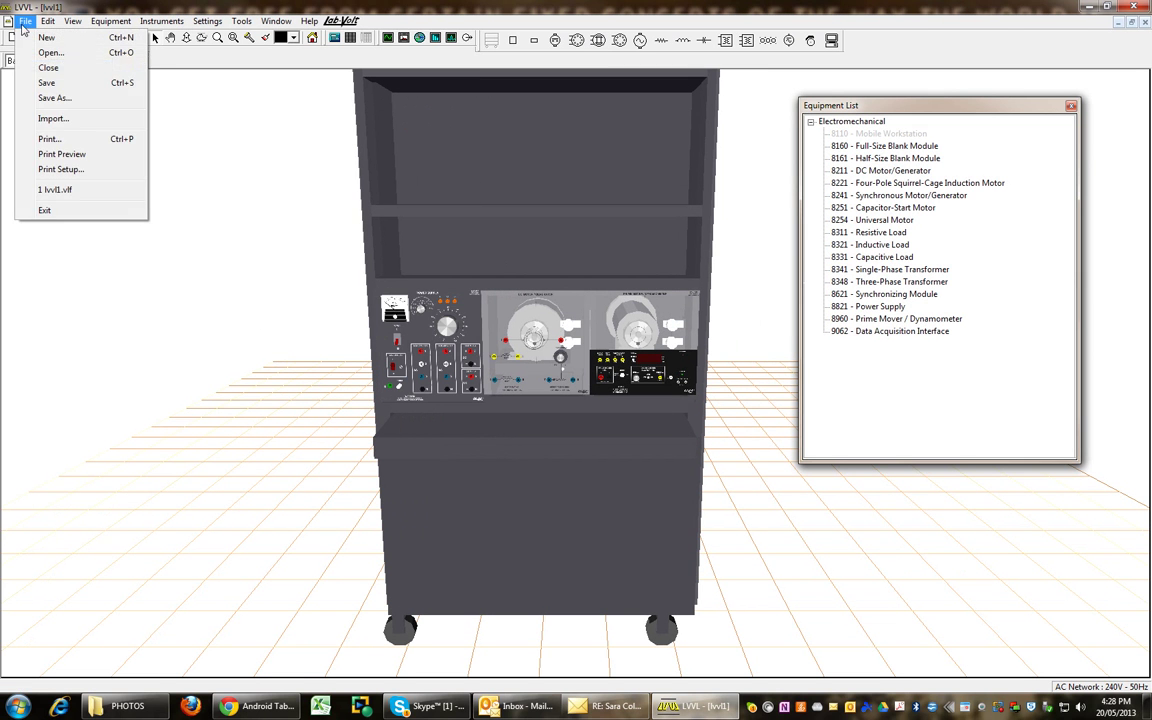
pyautogui.click(52, 95)
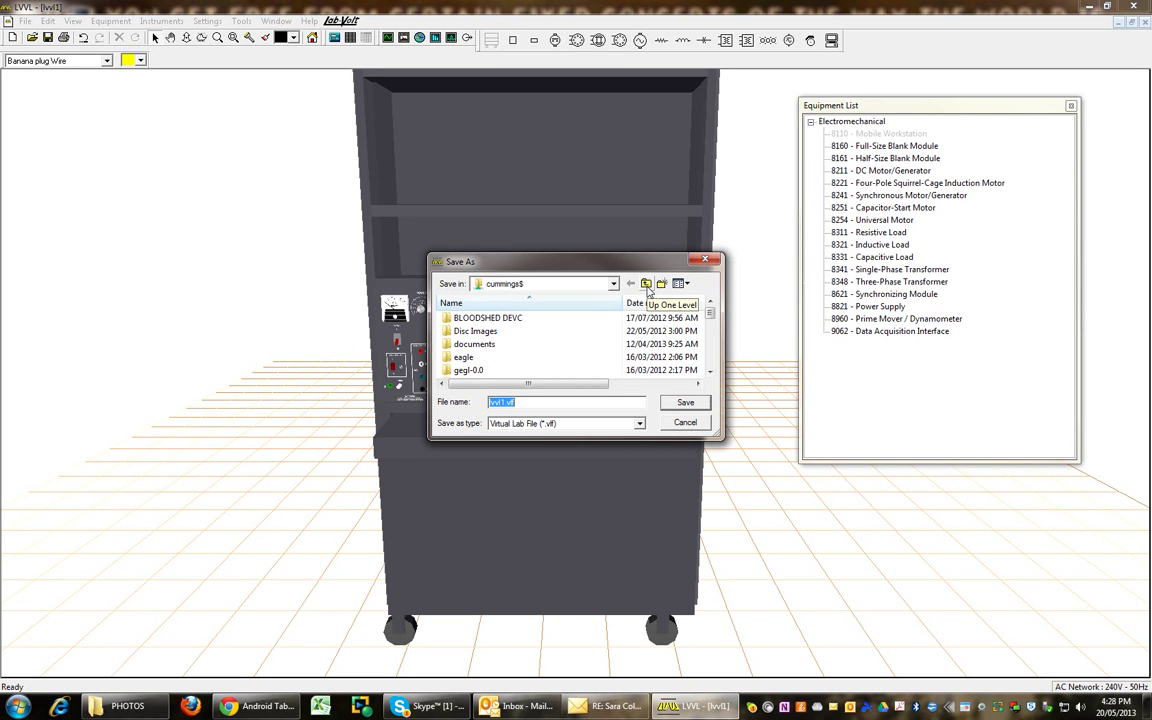
pyautogui.click(685, 402)
pyautogui.click(614, 357)
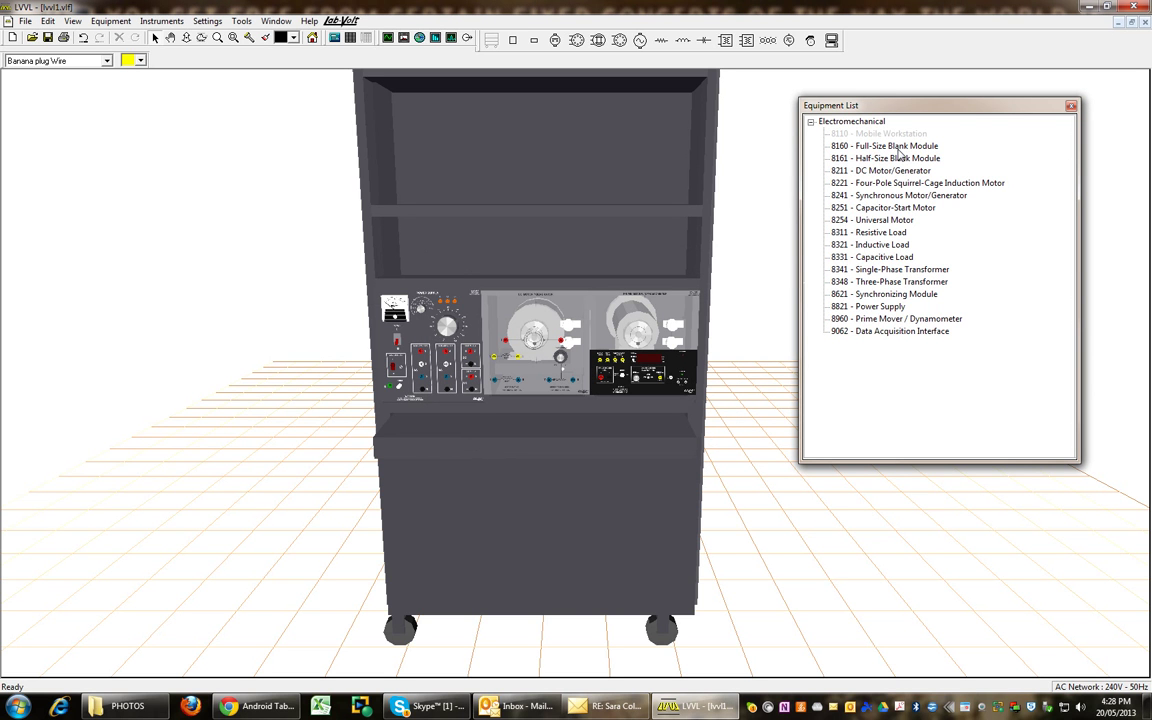
# Review the Options tabs, keeping English 240 V - 50 Hz with SI units, and close.
pyautogui.click(287, 22)
pyautogui.click(262, 37)
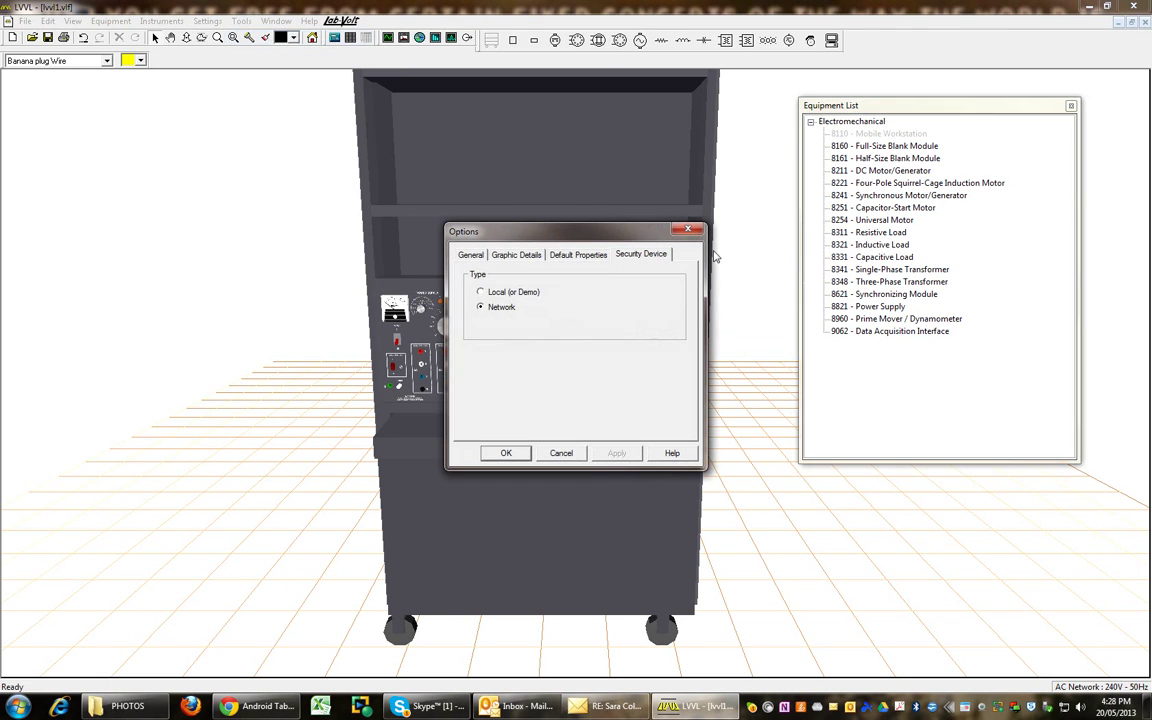
pyautogui.click(576, 255)
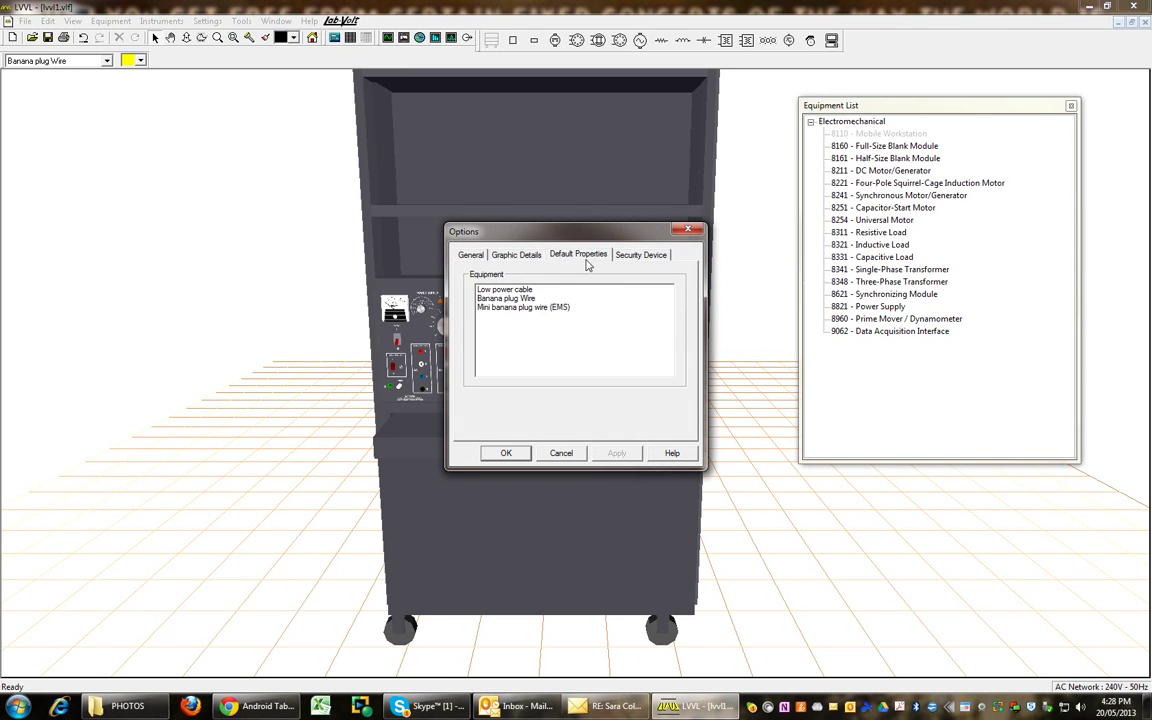
pyautogui.click(516, 256)
pyautogui.click(470, 256)
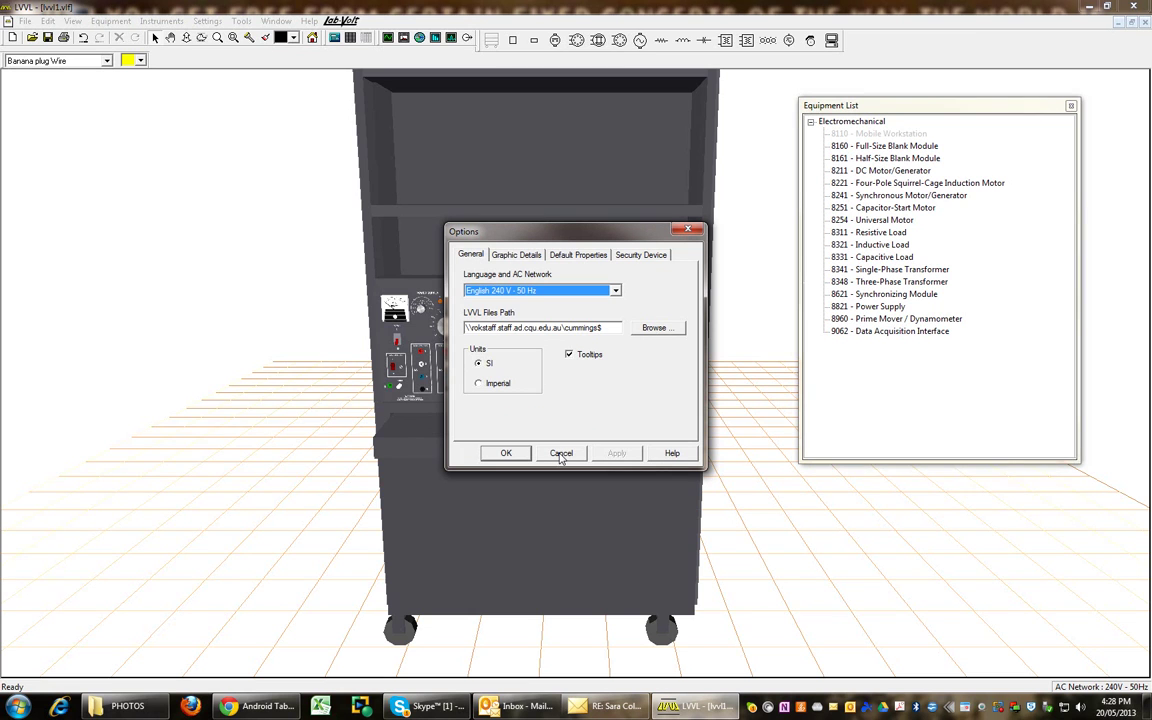
pyautogui.click(505, 455)
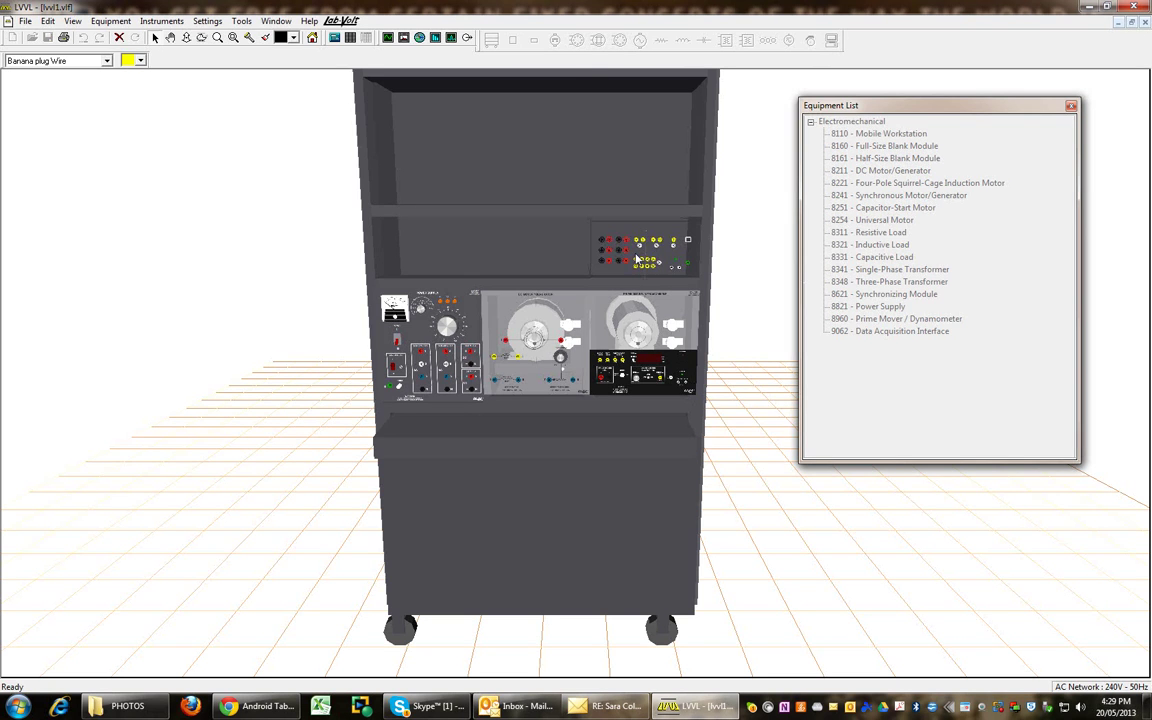
# Place the data acquisition interface, Inductive Load and Capacitive Load modules on the upper shelves.
pyautogui.click(620, 245)
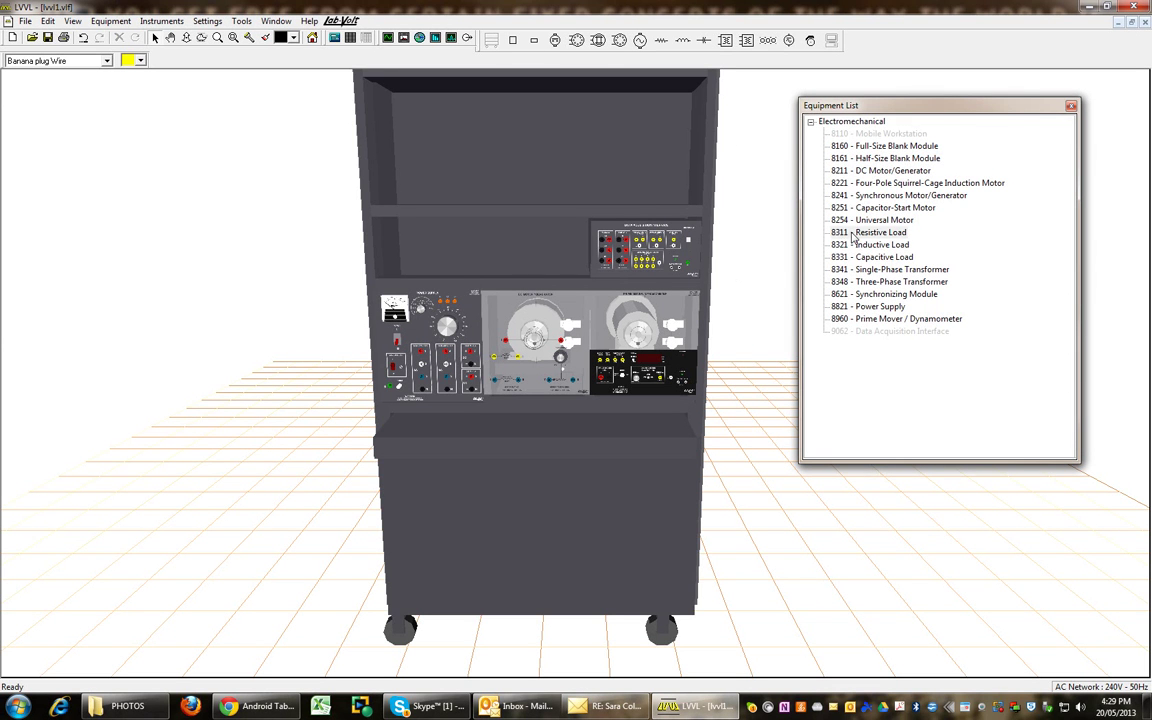
pyautogui.click(763, 241)
pyautogui.click(535, 245)
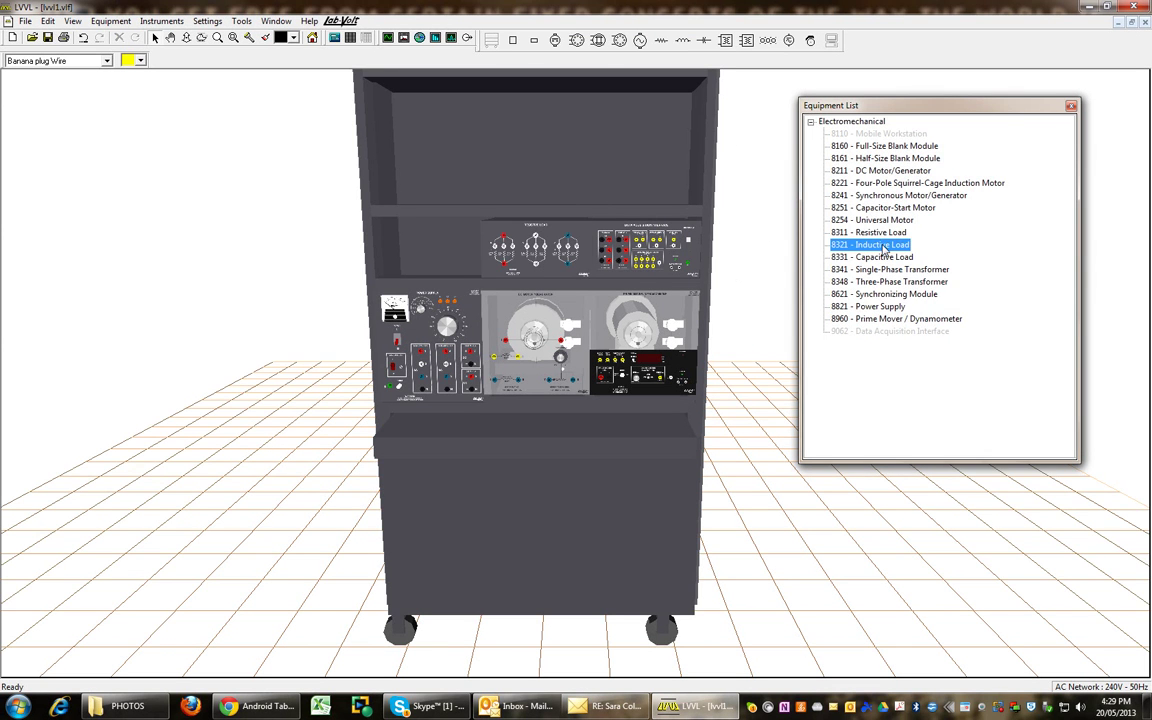
pyautogui.click(535, 170)
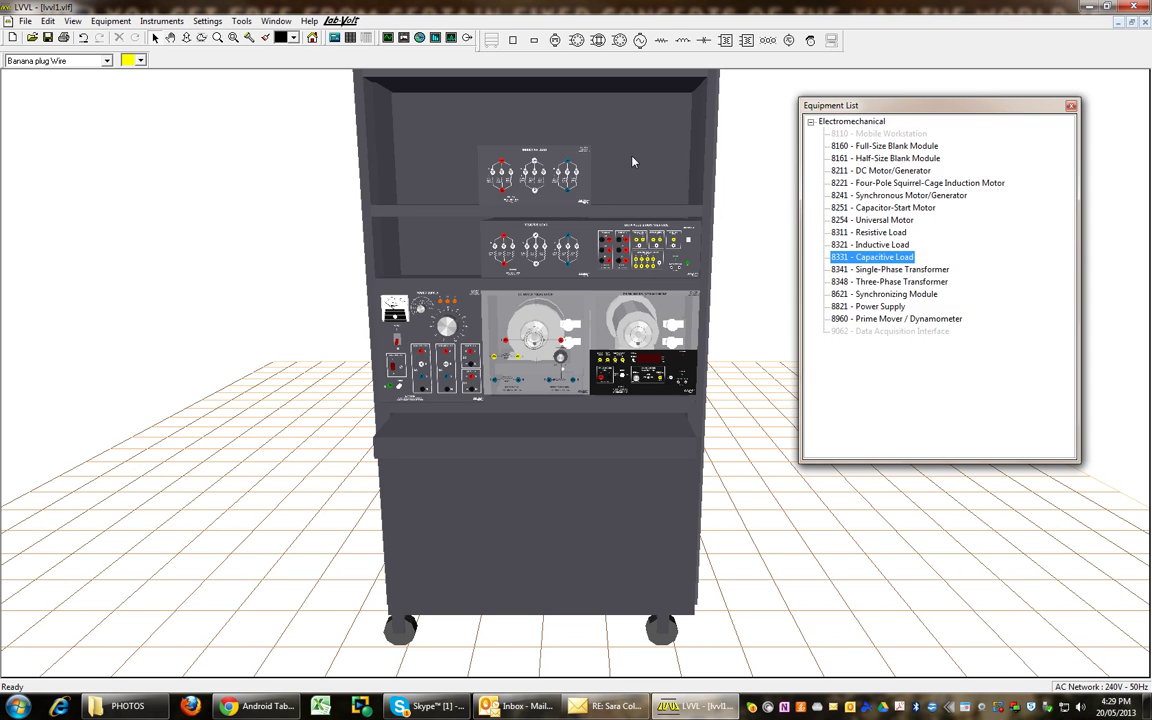
pyautogui.click(581, 140)
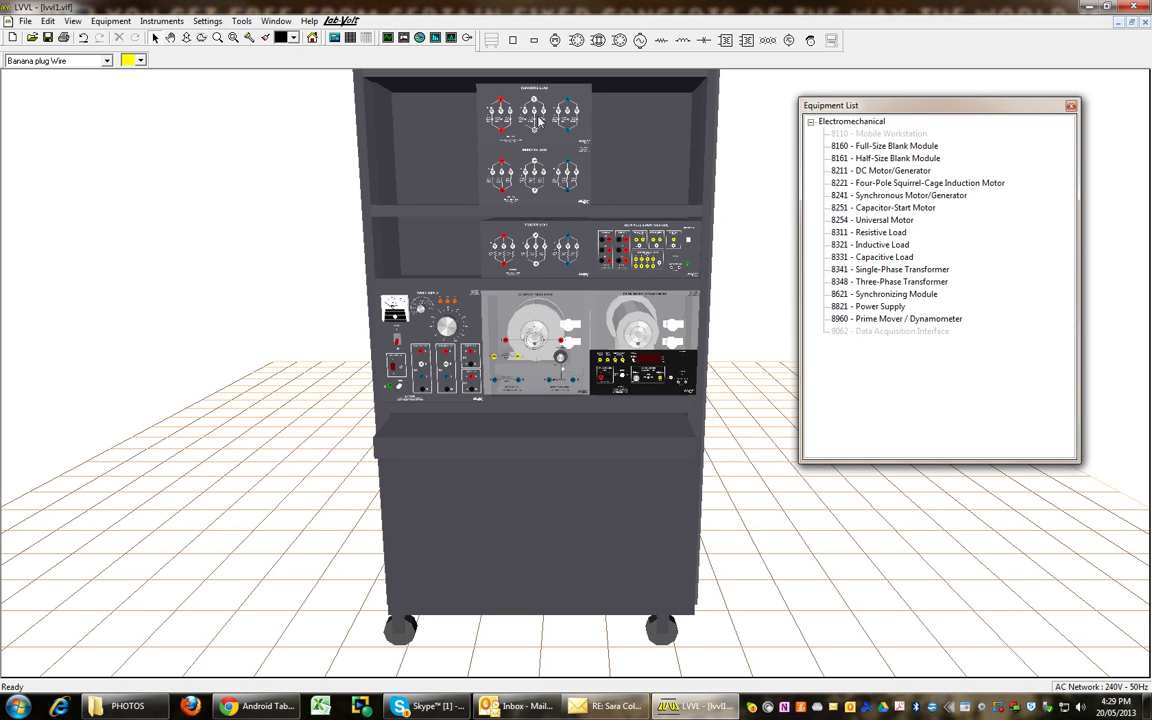
# Put the Synchronizing Module on the upper shelf's left and drag in the Full-Size Blank Module.
pyautogui.click(880, 294)
pyautogui.click(432, 250)
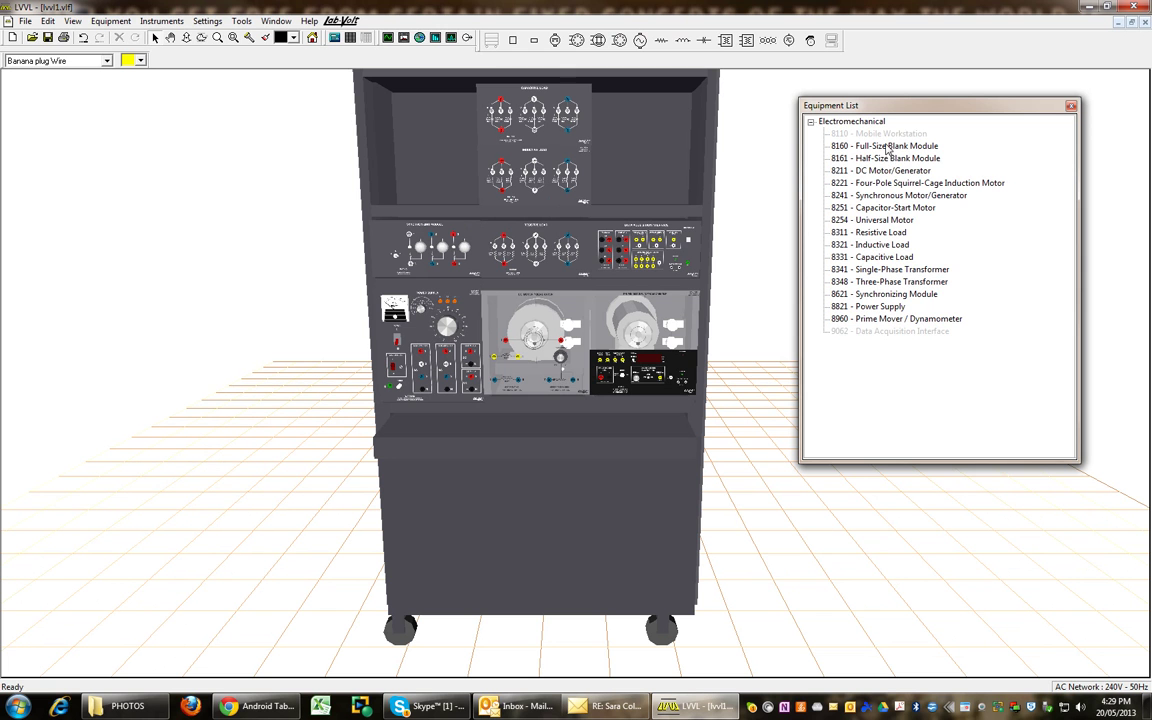
pyautogui.moveTo(896, 152); pyautogui.dragTo(772, 173)
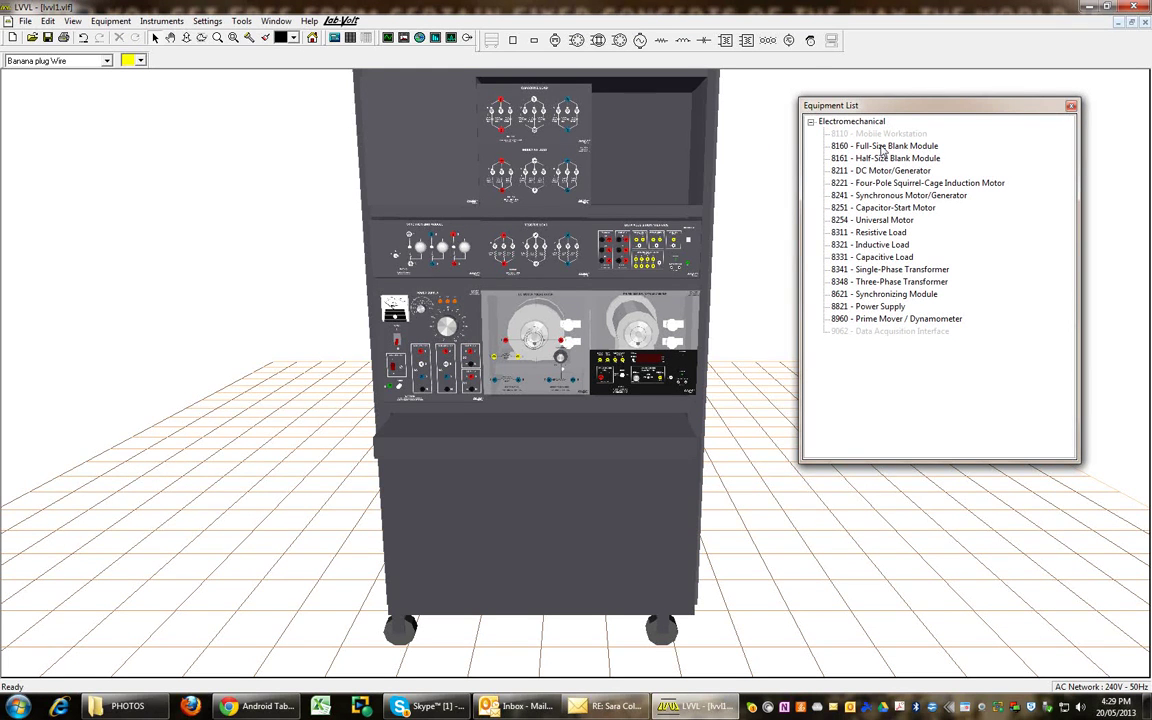
# Drop the 8160 Full-Size Blank Module into the top rack, then start a Save As.
pyautogui.moveTo(884, 150); pyautogui.dragTo(597, 149)
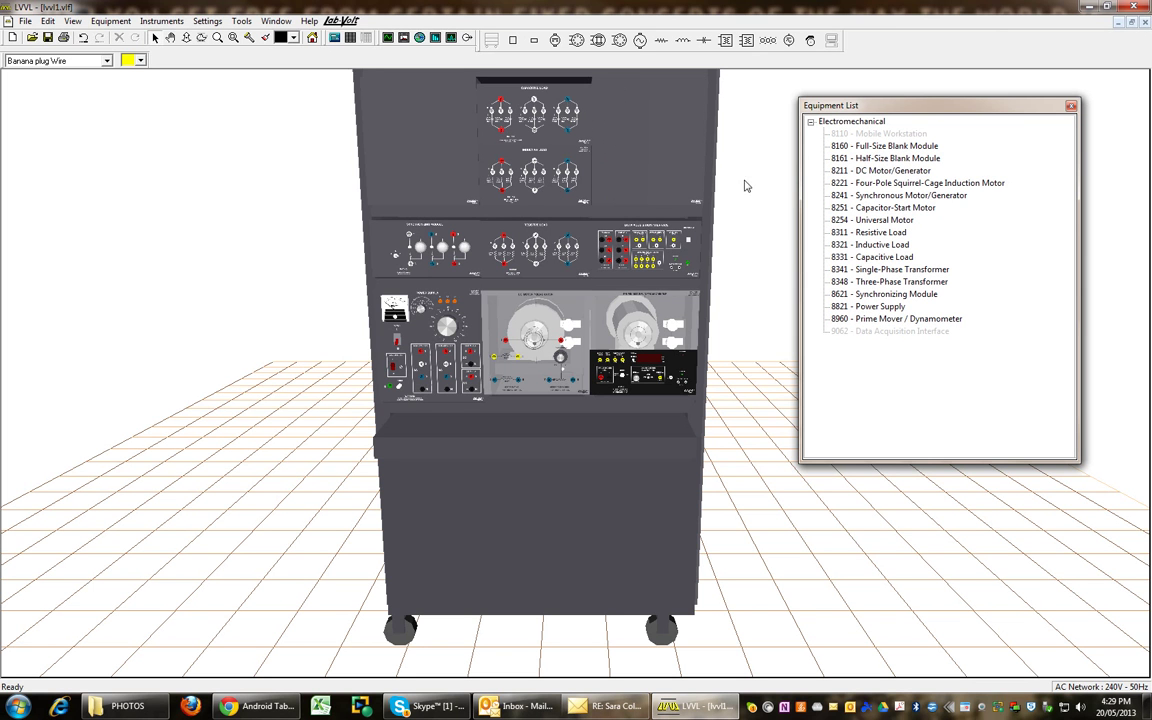
pyautogui.click(25, 20)
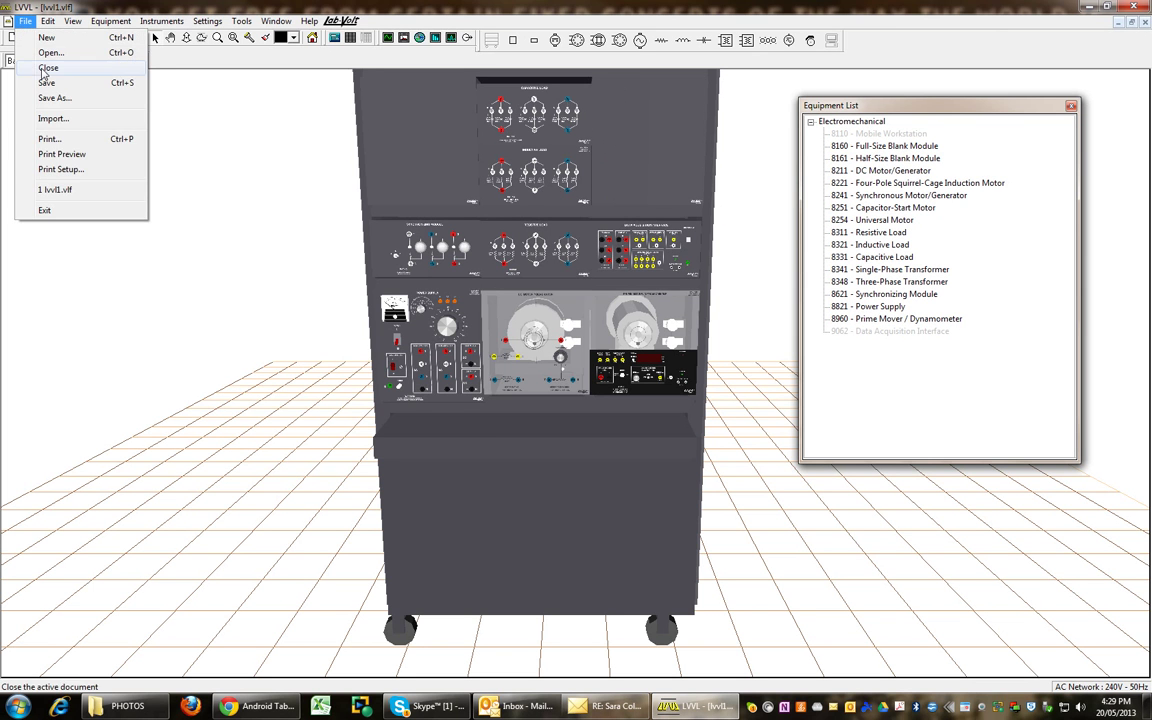
pyautogui.click(55, 97)
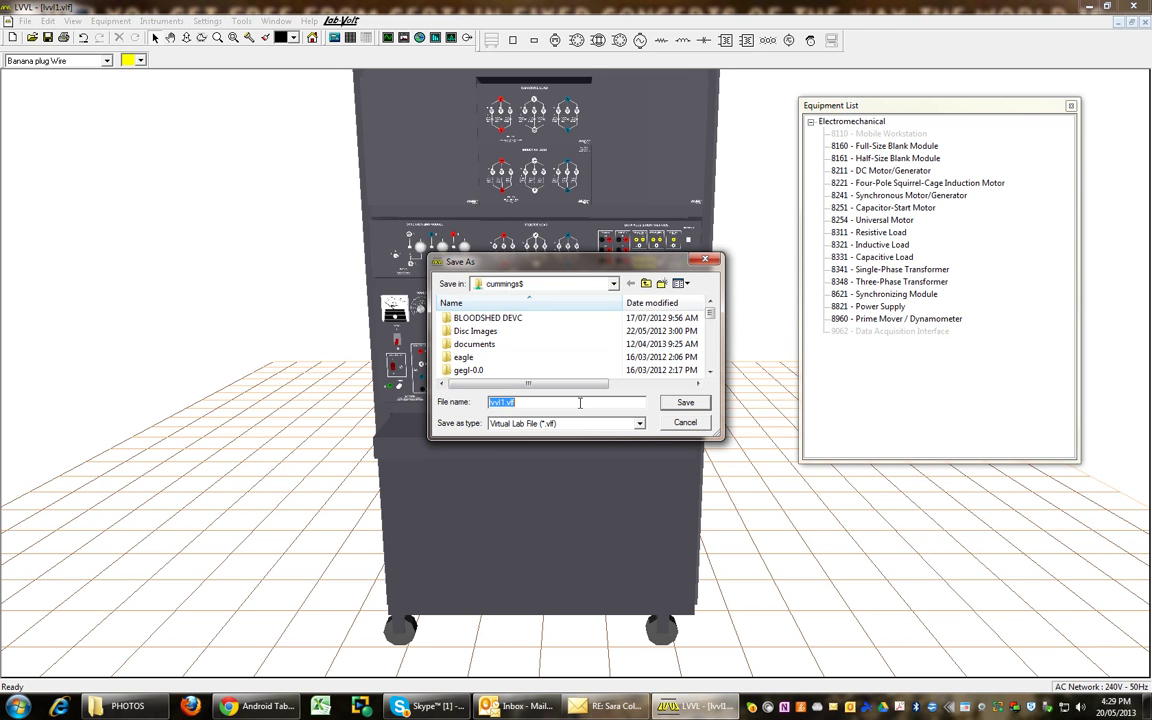
# Browse from the Desktop through Google Drive and SEMESTER 1 to the Machines Drives & Control folder.
pyautogui.click(646, 284)
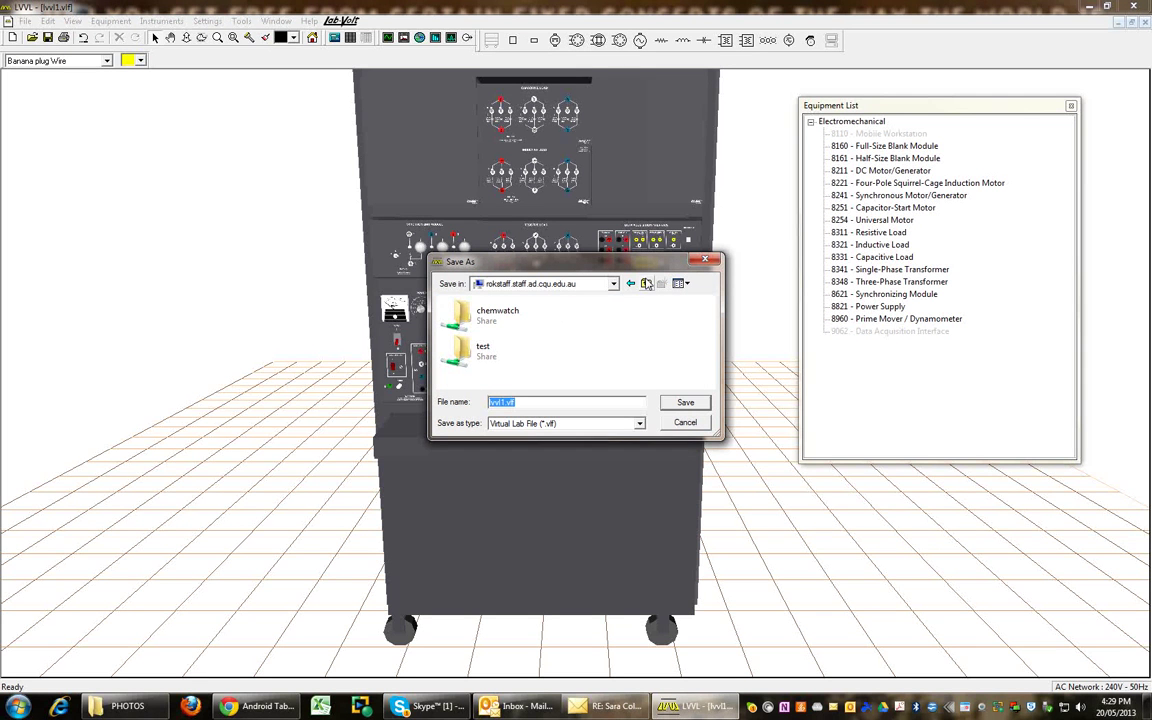
pyautogui.click(646, 284)
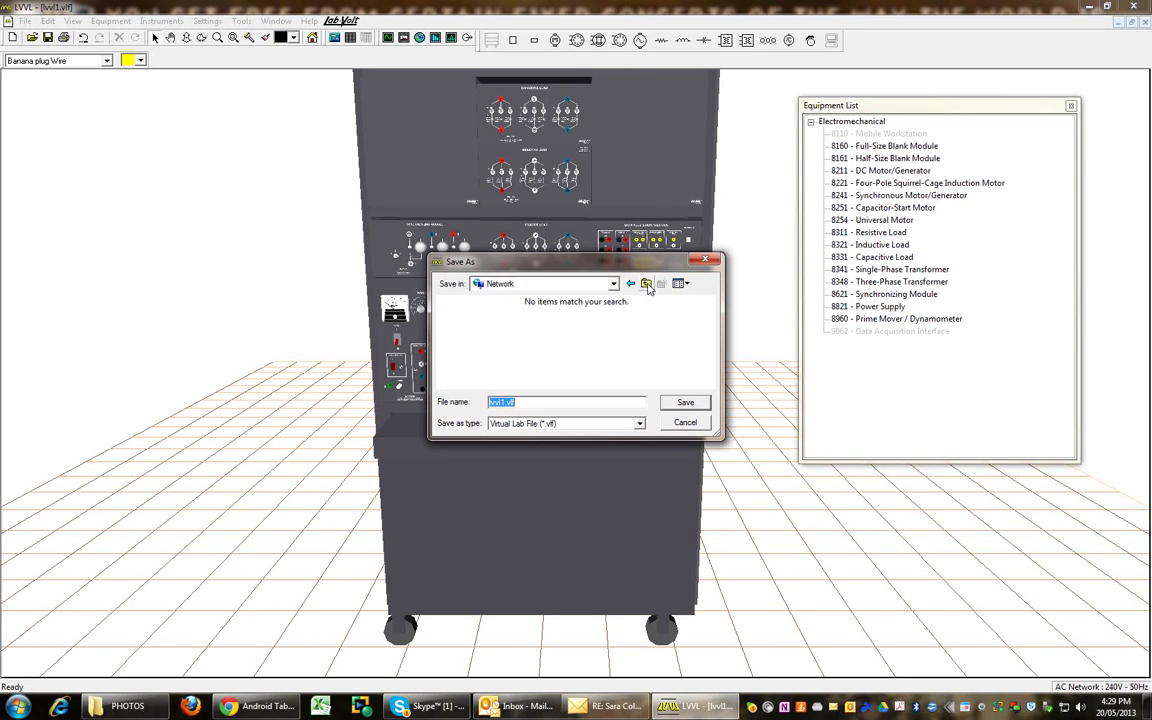
pyautogui.click(647, 285)
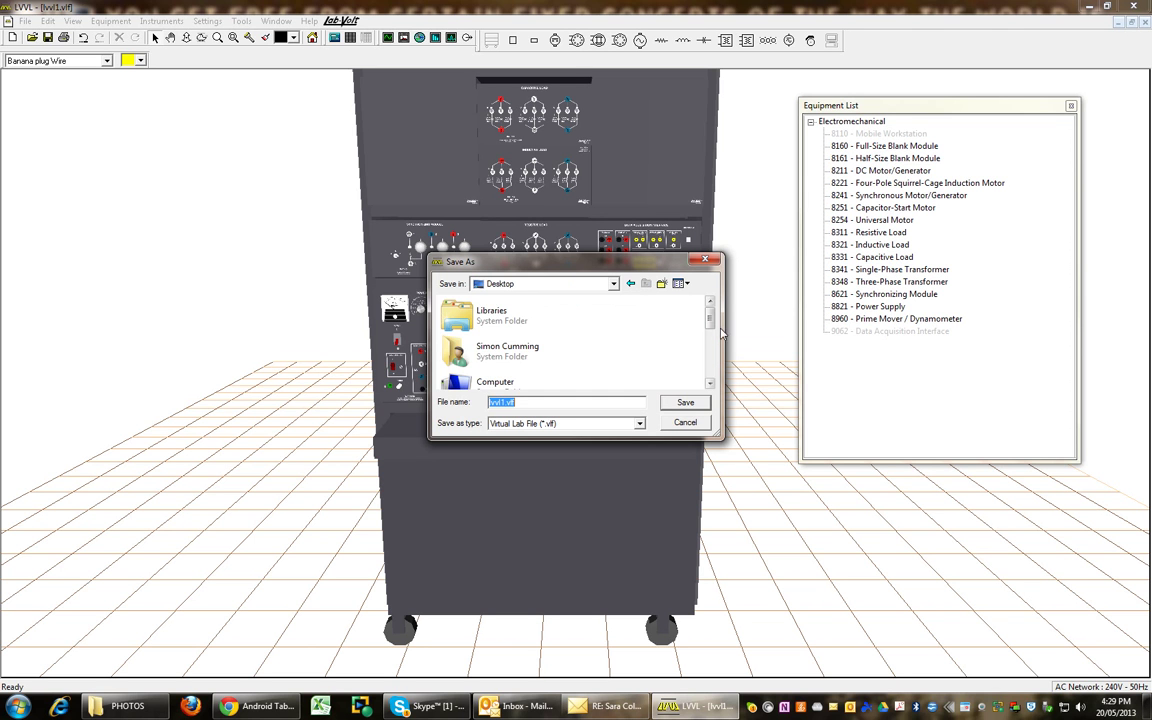
pyautogui.moveTo(710, 317); pyautogui.dragTo(711, 368)
pyautogui.doubleClick(497, 322)
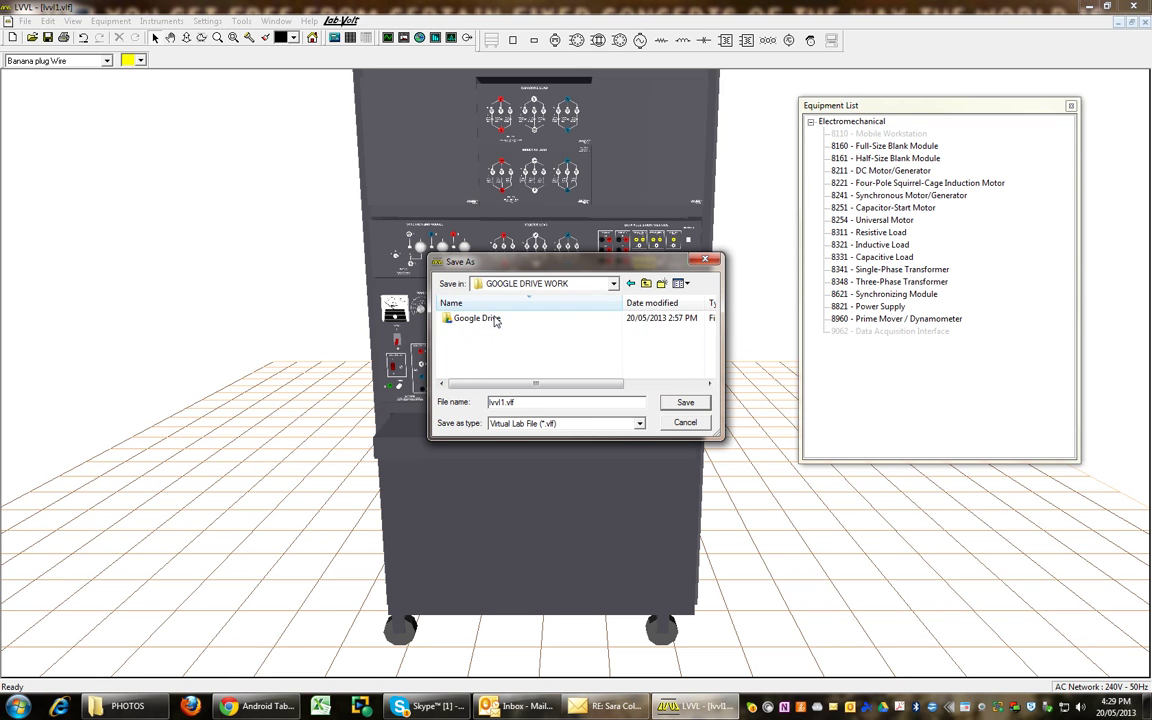
pyautogui.doubleClick(497, 326)
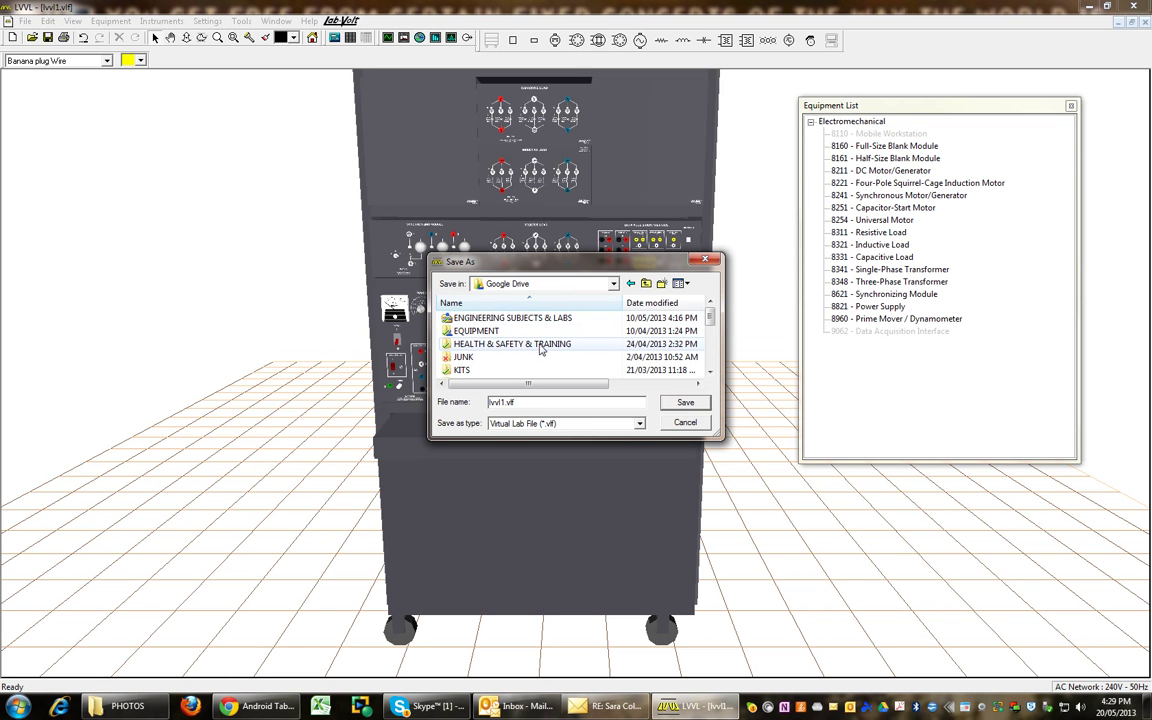
pyautogui.doubleClick(500, 318)
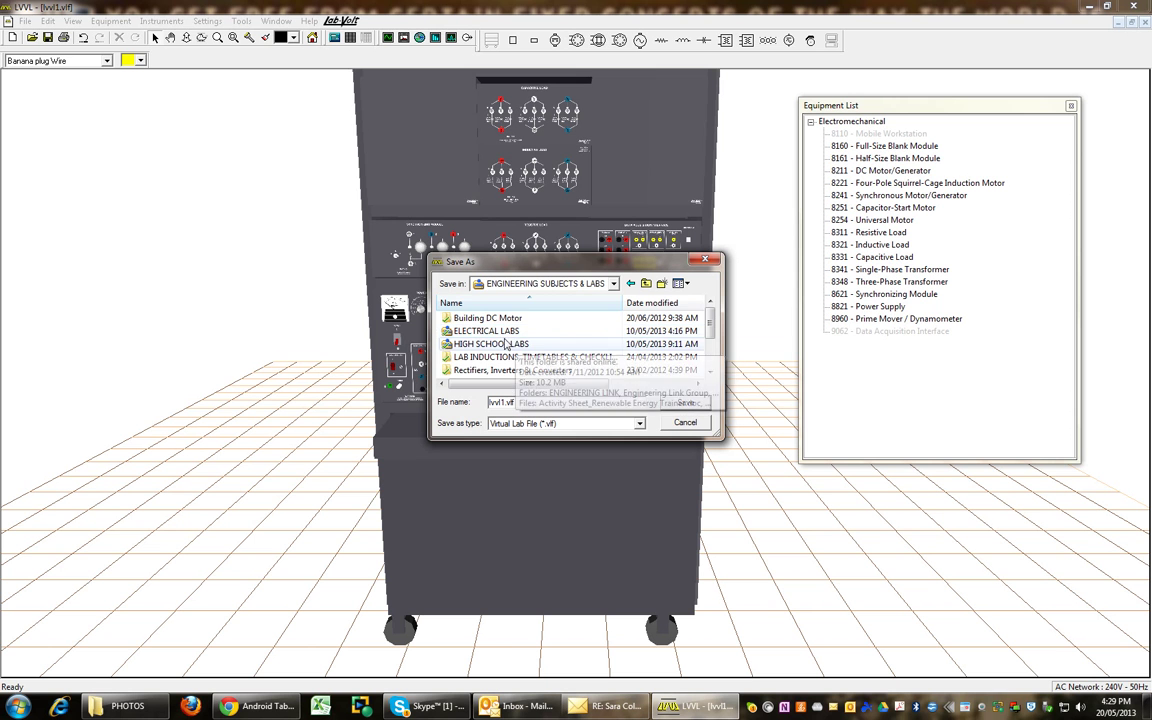
pyautogui.doubleClick(500, 331)
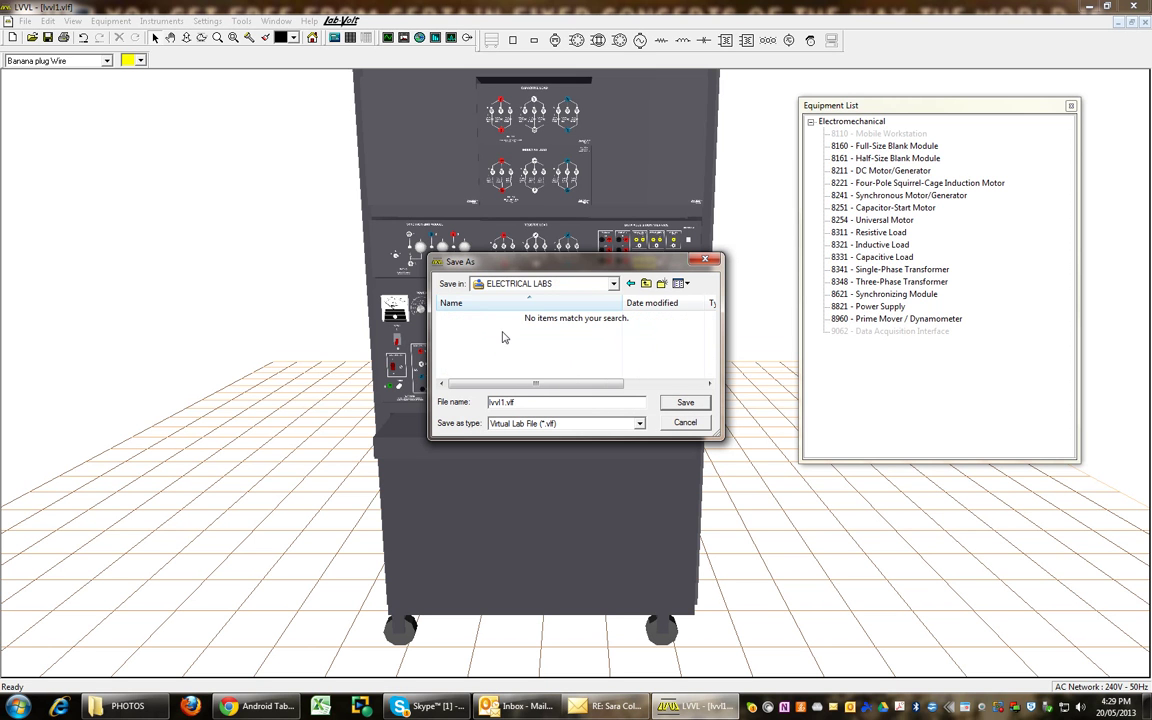
pyautogui.click(646, 284)
pyautogui.scroll(-1, 520, 340)
pyautogui.click(489, 360)
pyautogui.doubleClick(489, 358)
pyautogui.scroll(-2, 553, 341)
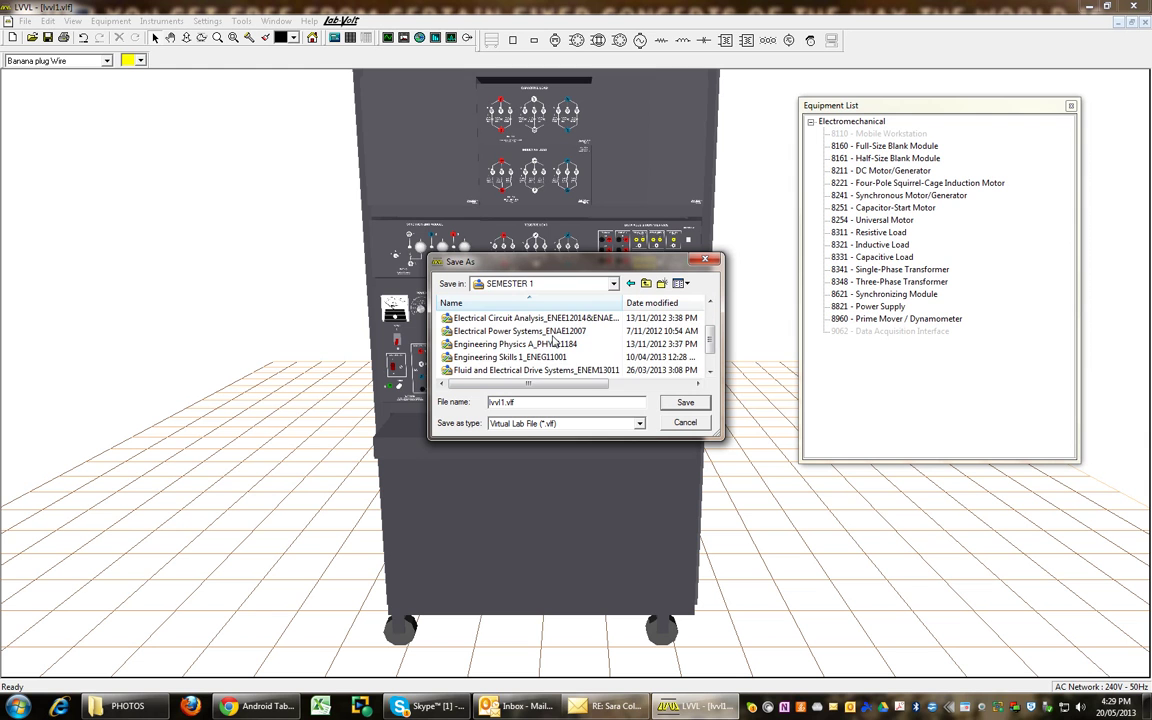
pyautogui.doubleClick(531, 357)
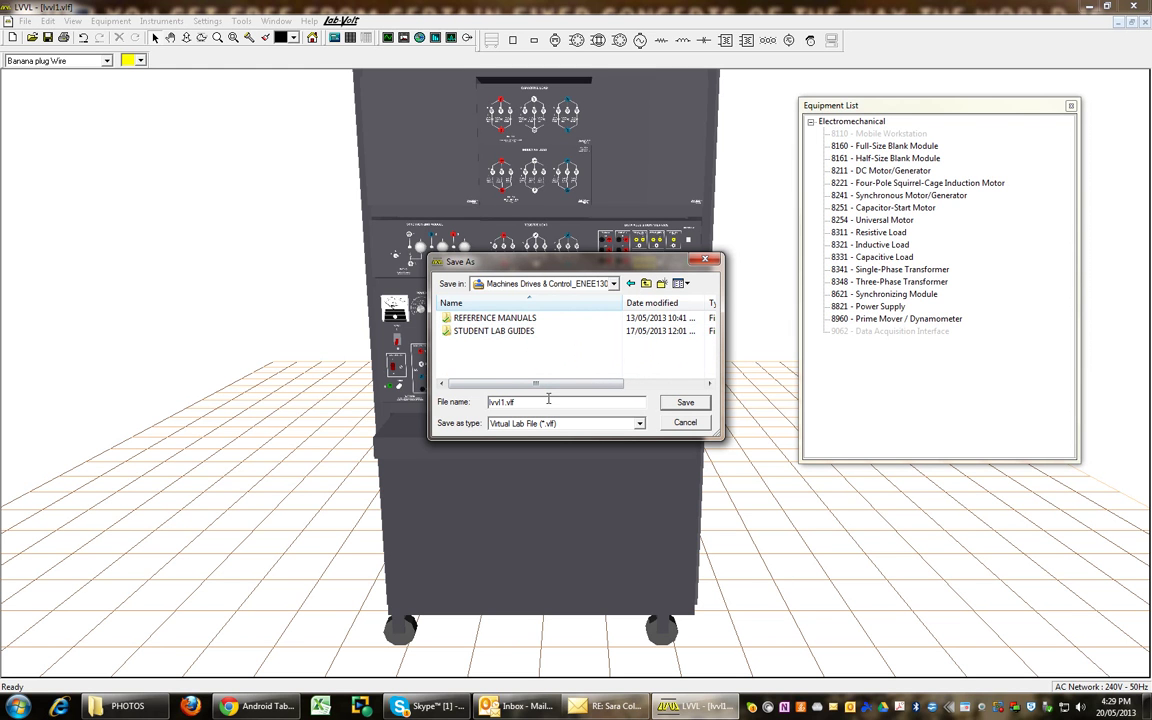
# Create a LAB FILES FOR VIRTUAL LAB folder and save the lab inside as DC MOTOR TEST.
pyautogui.click(661, 283)
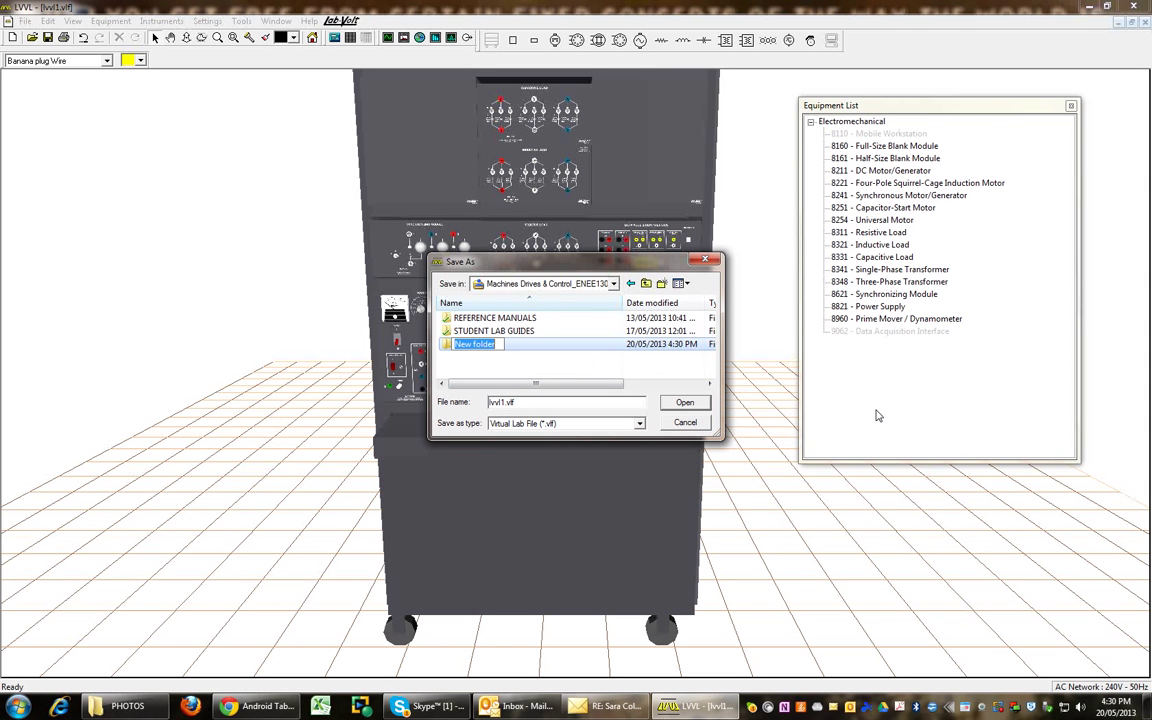
pyautogui.write('1')
pyautogui.write('AB')
pyautogui.write(' F')
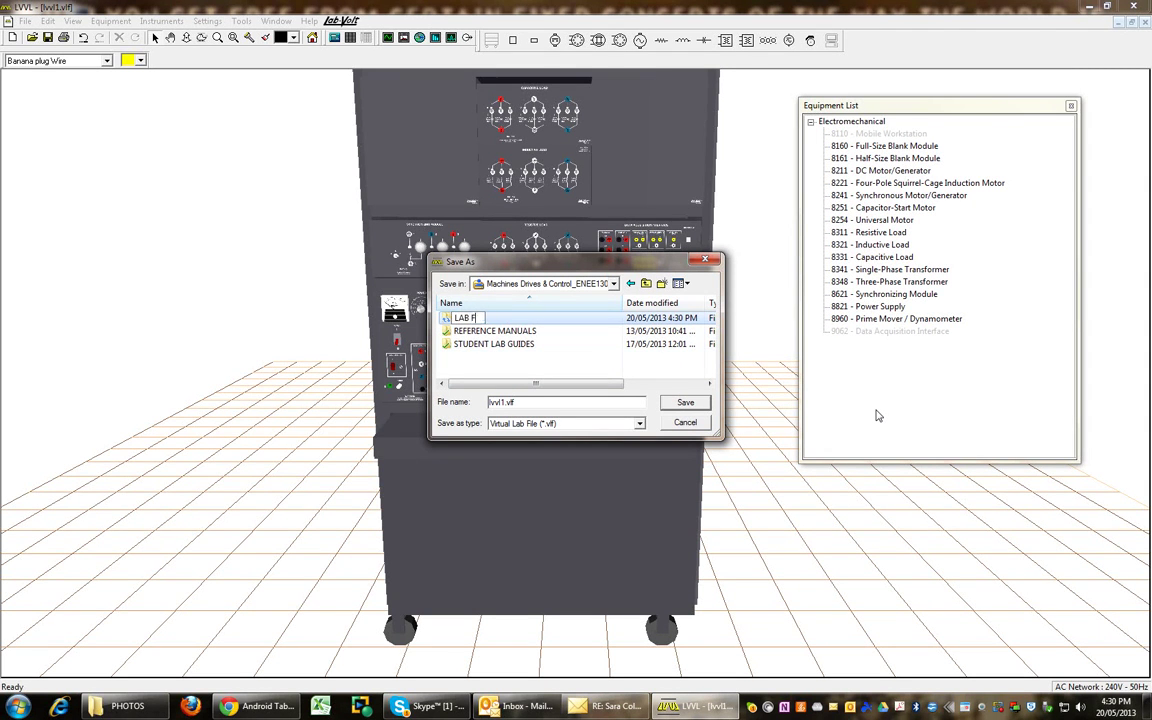
pyautogui.write('ILES FOR VIRTUAL LAB')
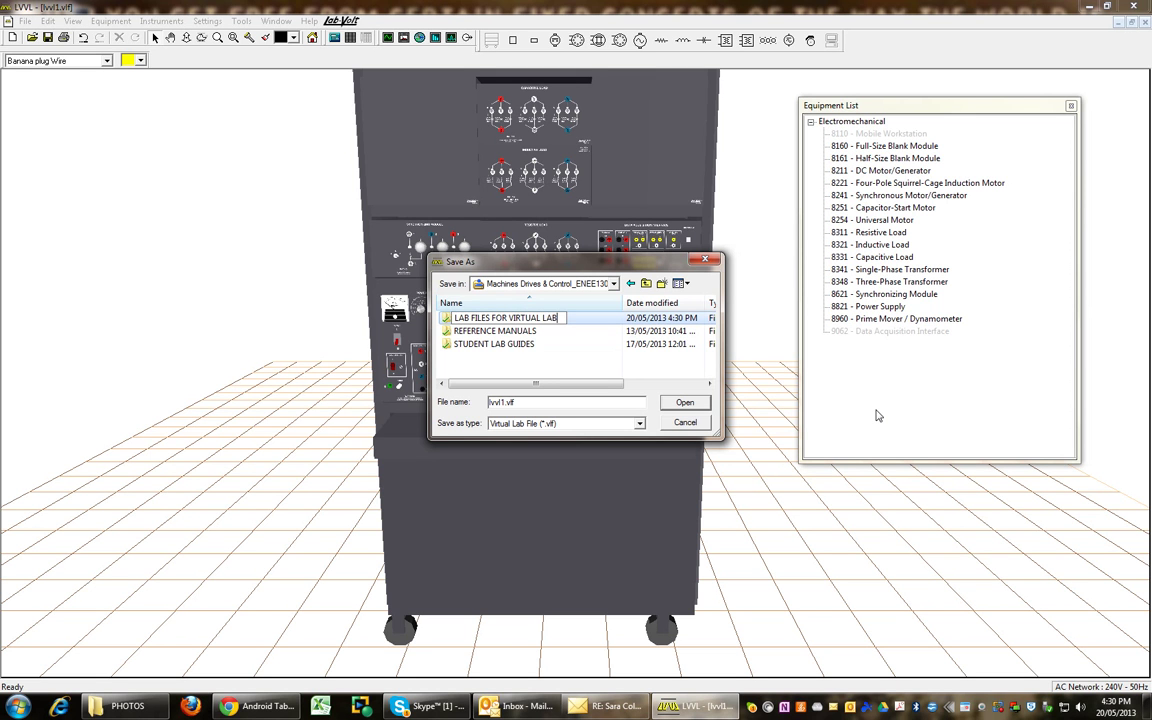
pyautogui.press('Return')
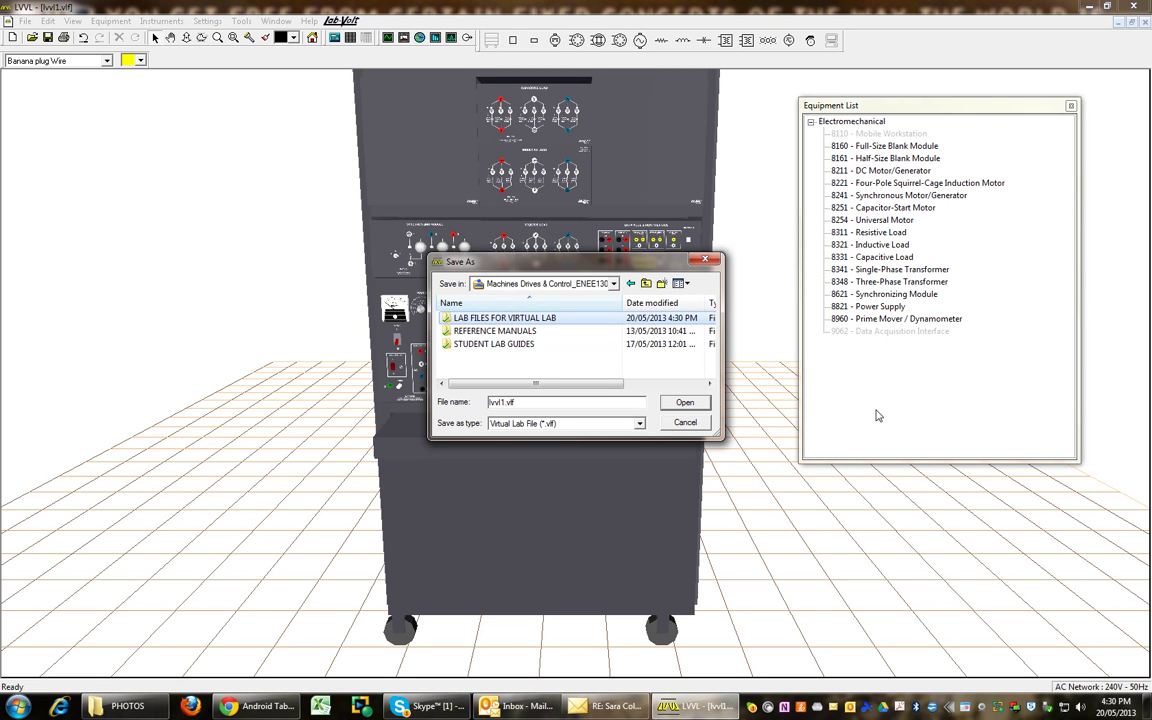
pyautogui.doubleClick(505, 318)
pyautogui.doubleClick(543, 404)
pyautogui.write('DC MOTOR TEST')
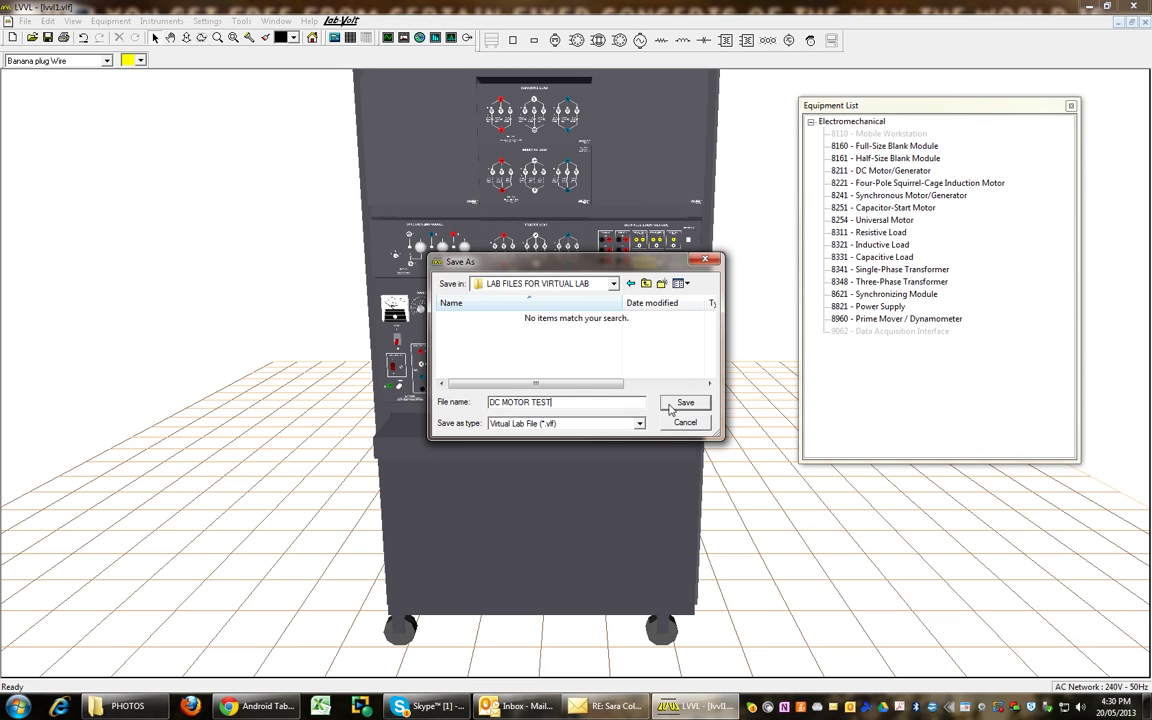
pyautogui.click(685, 402)
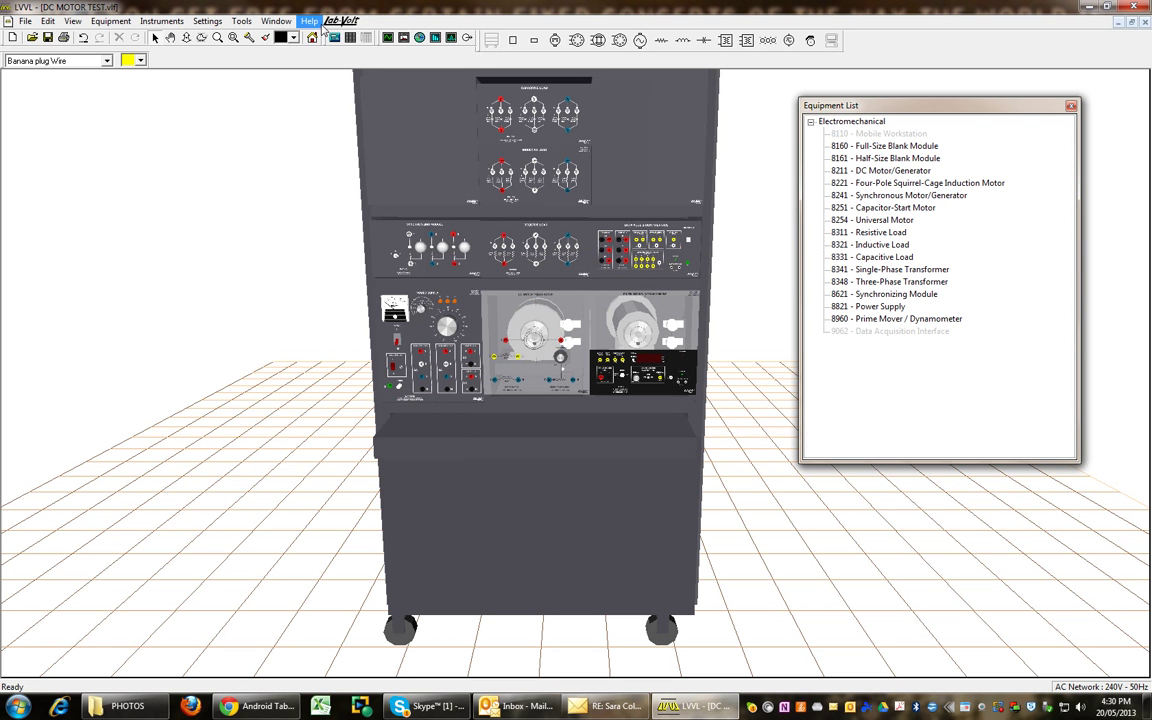
# Zoom in on the DC motor and dynamometer and lower both modules' front panels.
pyautogui.click(216, 38)
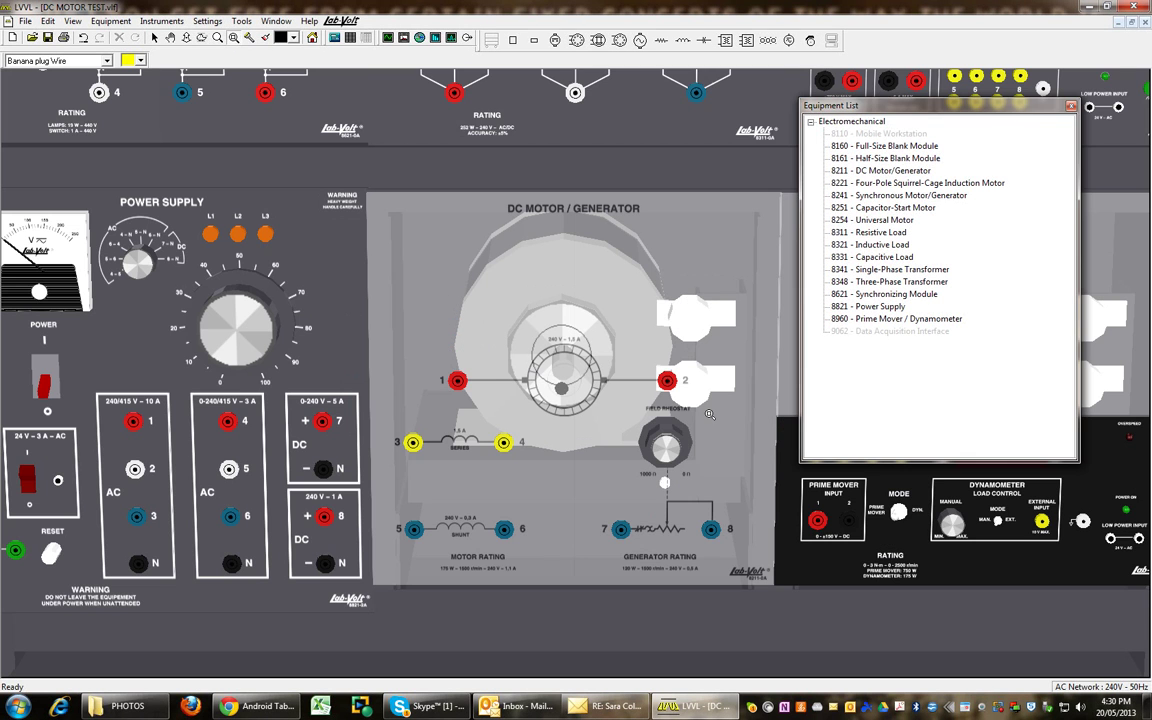
pyautogui.click(640, 375)
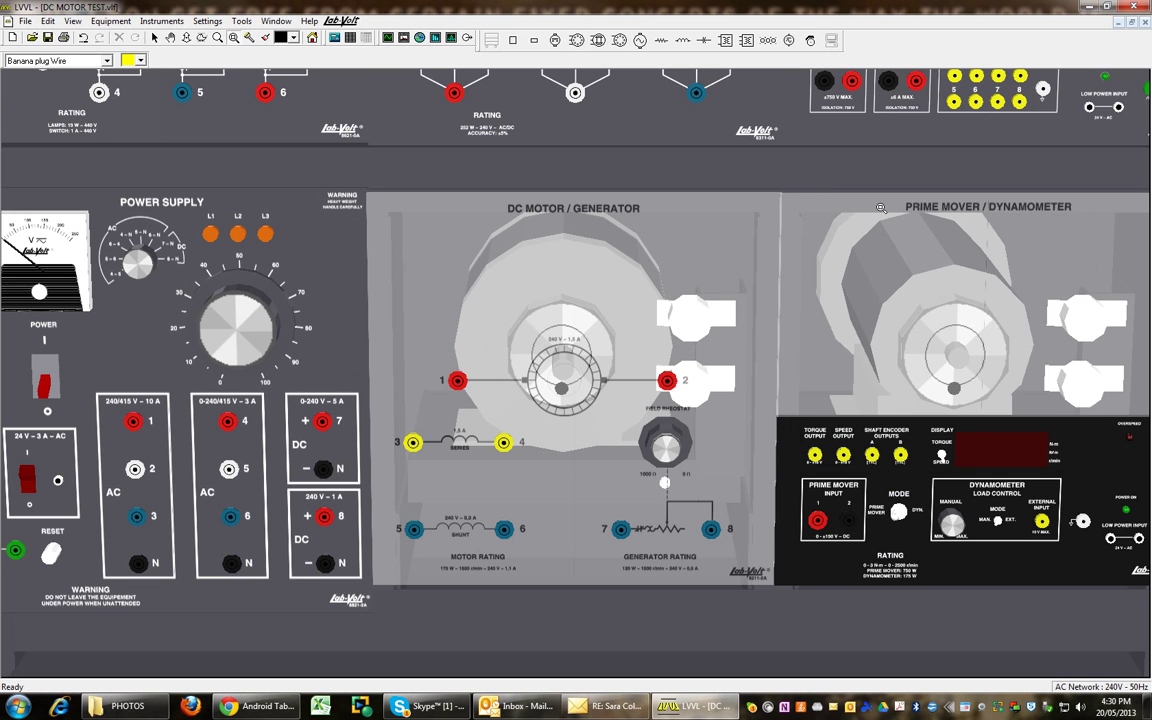
pyautogui.click(154, 37)
pyautogui.rightClick(503, 263)
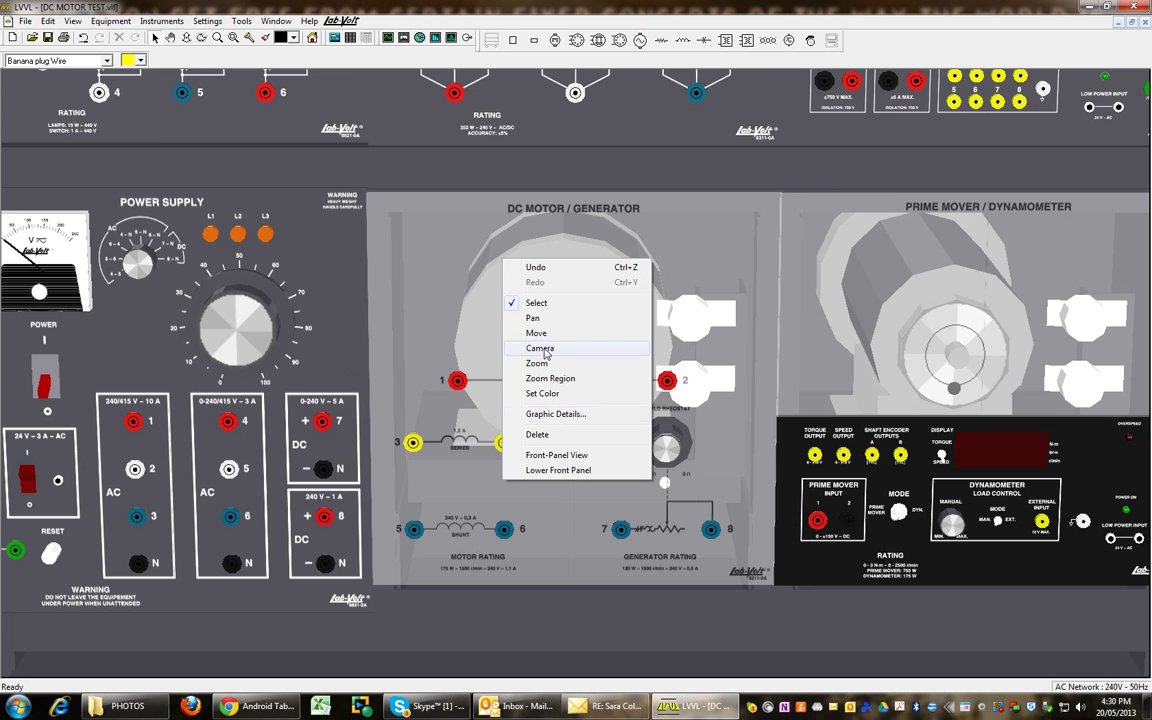
pyautogui.click(548, 466)
pyautogui.rightClick(865, 307)
pyautogui.click(945, 482)
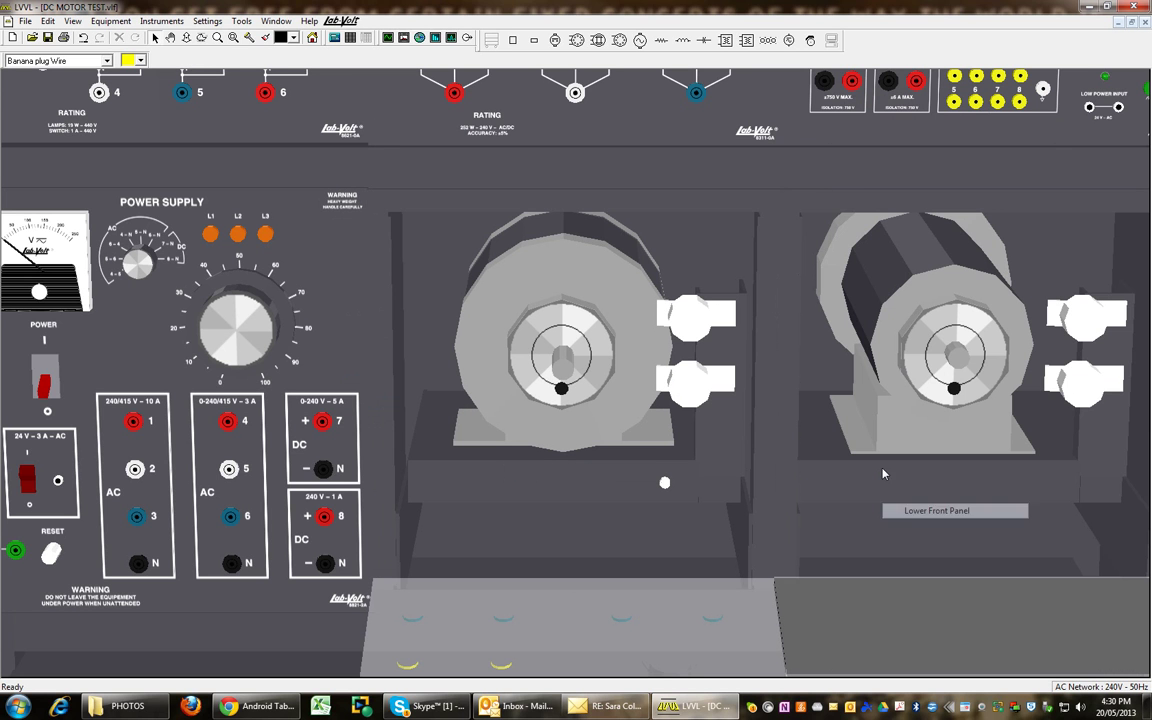
# Belt the motor pulley to the dynamometer pulley, then raise both front panels again.
pyautogui.moveTo(505, 352); pyautogui.dragTo(850, 342)
pyautogui.rightClick(605, 622)
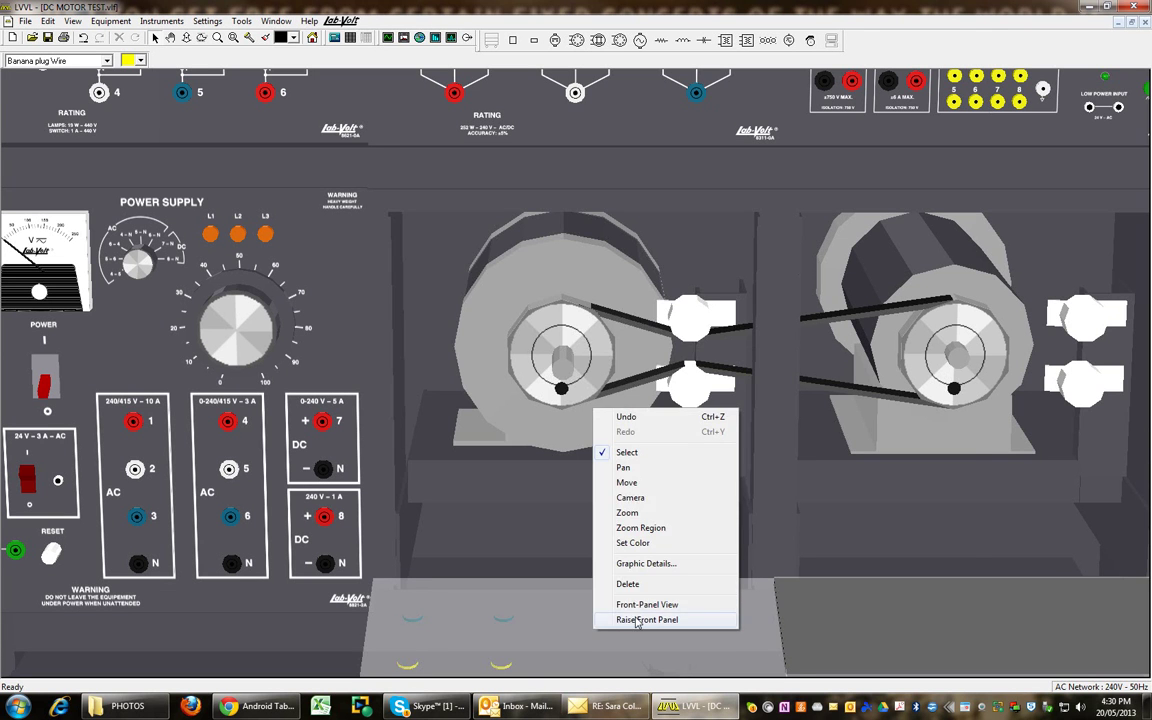
pyautogui.click(635, 619)
pyautogui.rightClick(912, 610)
pyautogui.click(935, 597)
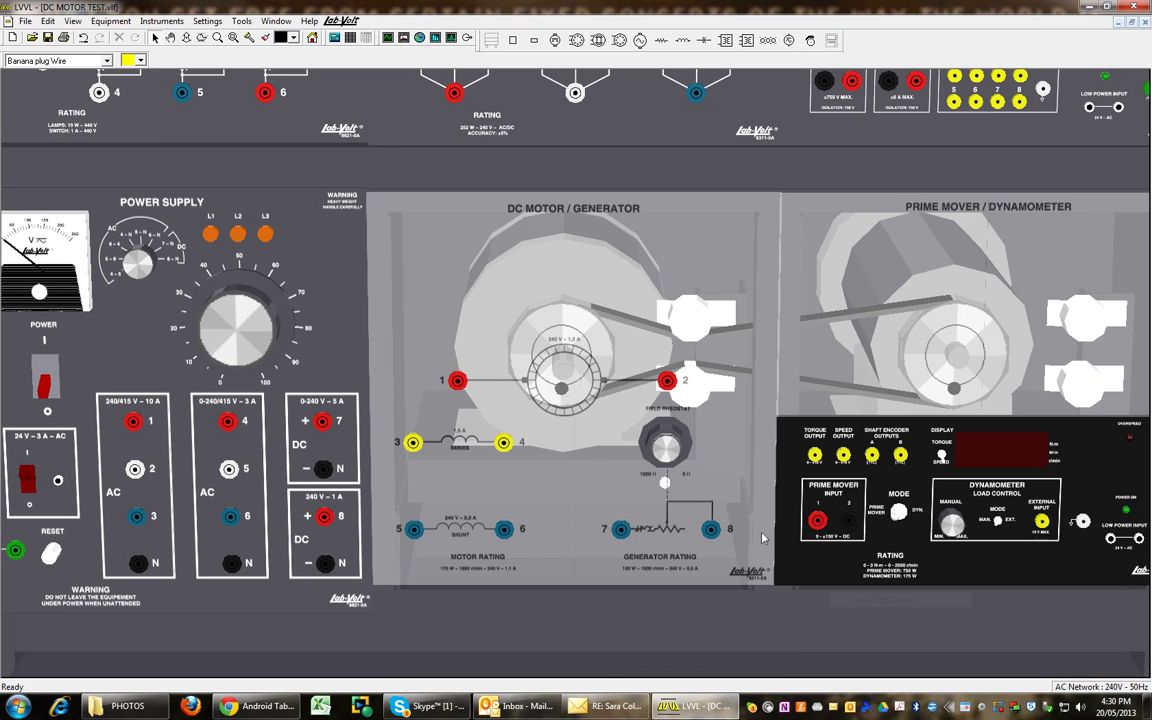
pyautogui.click(47, 38)
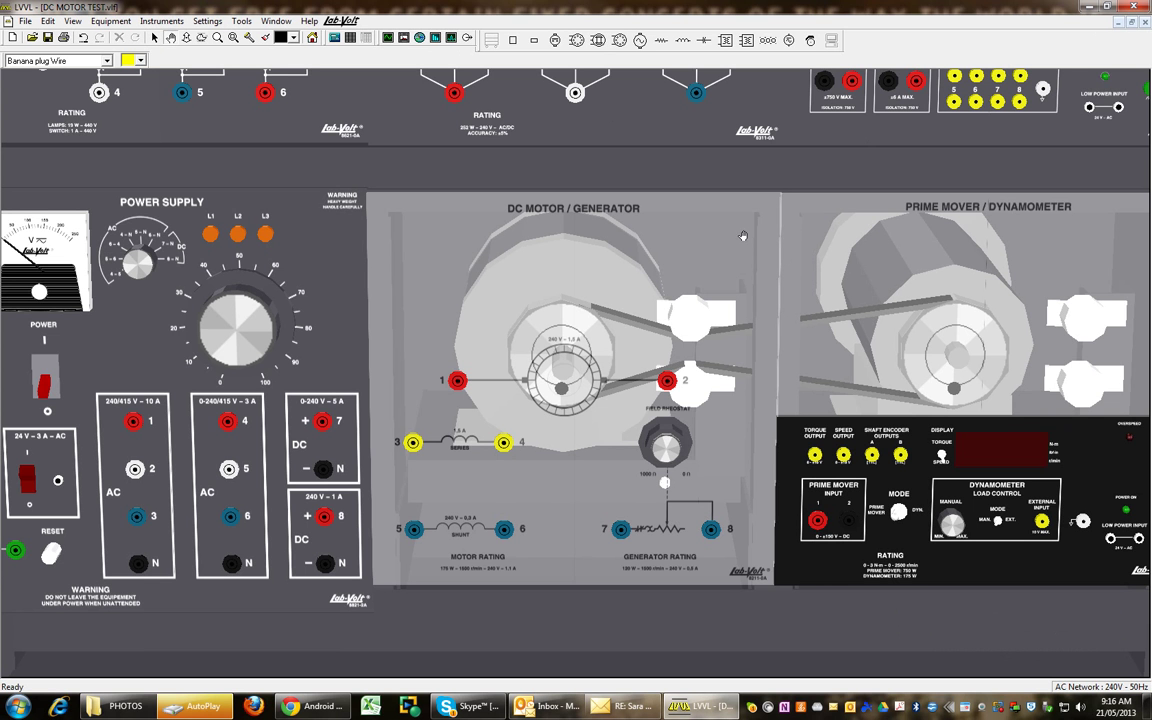
# Wire analog inputs T, N and common to the dynamometer outputs and link both Low Power Inputs.
pyautogui.scroll(3, 743, 236)
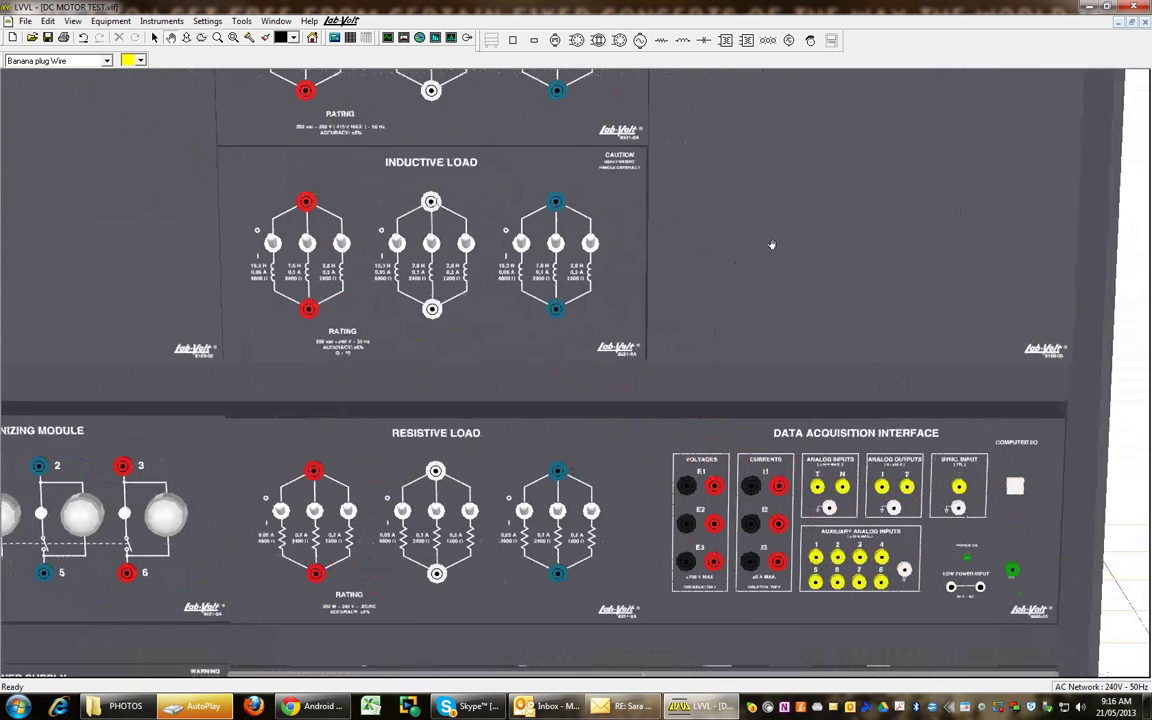
pyautogui.scroll(-3, 767, 241)
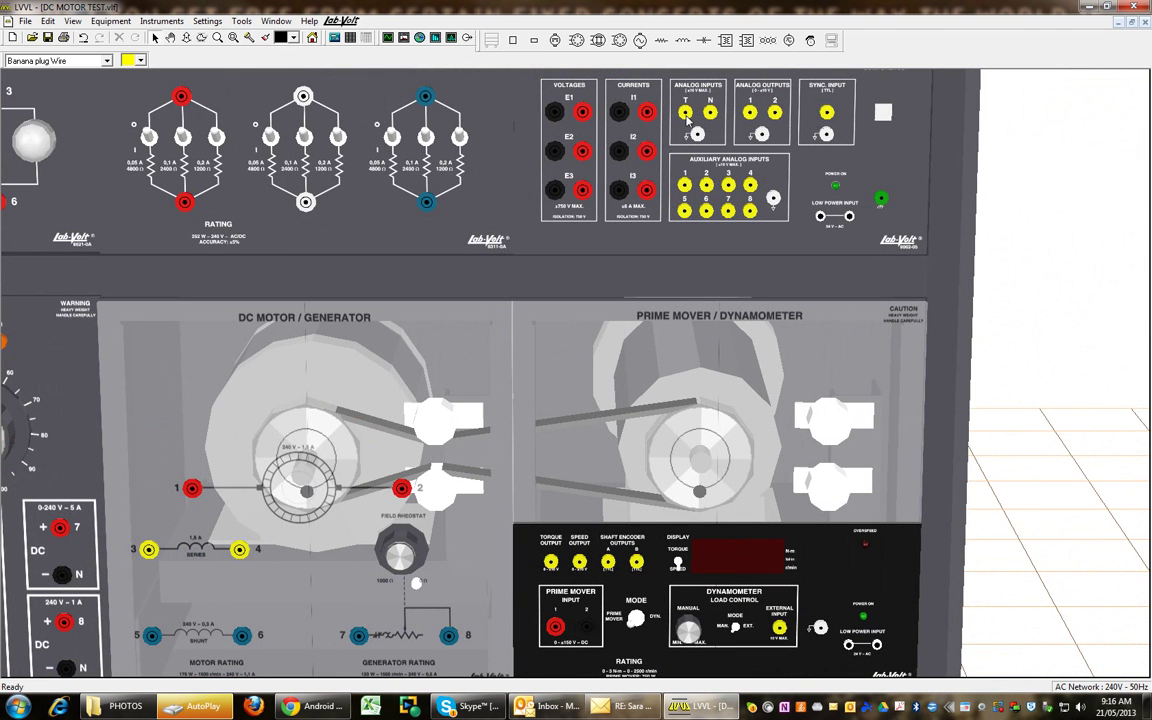
pyautogui.moveTo(686, 118); pyautogui.dragTo(551, 569)
pyautogui.moveTo(709, 112); pyautogui.dragTo(580, 562)
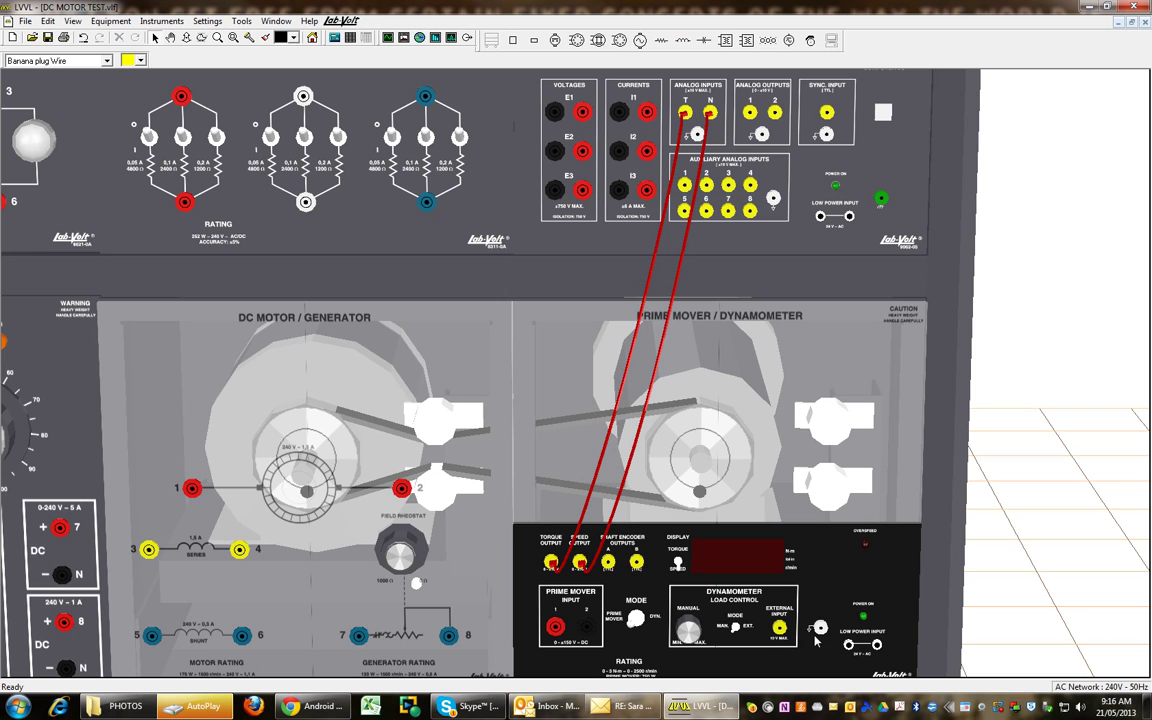
pyautogui.moveTo(819, 627); pyautogui.dragTo(697, 133)
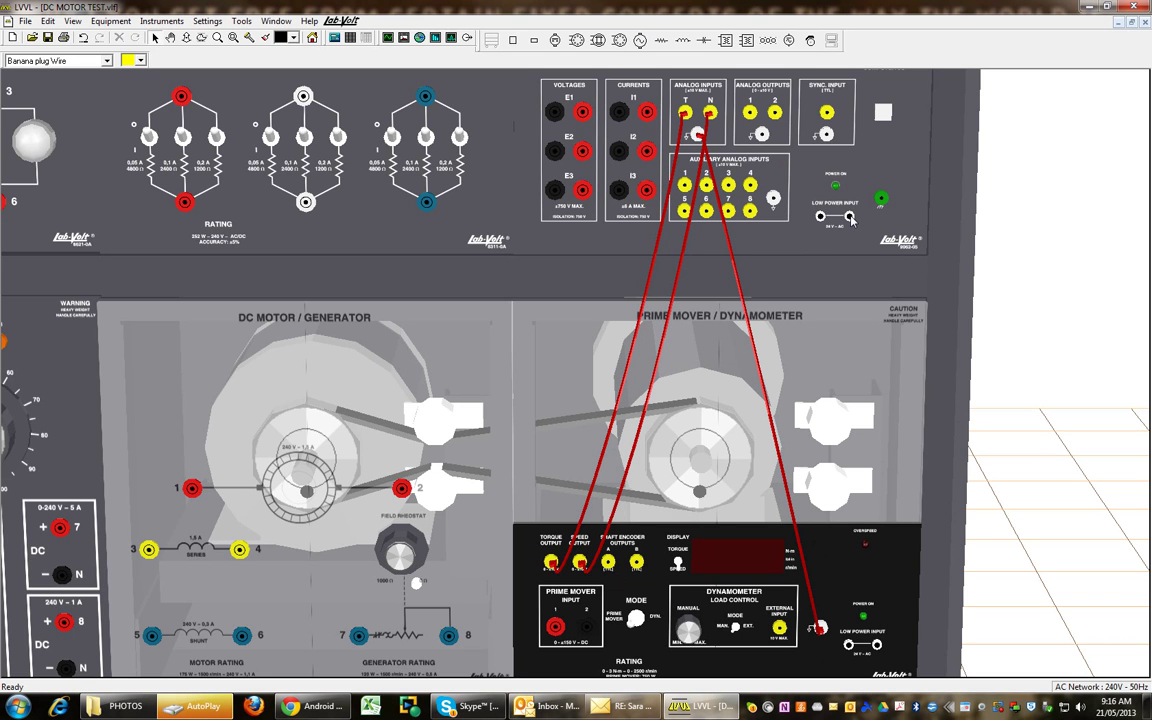
pyautogui.moveTo(851, 219); pyautogui.dragTo(880, 645)
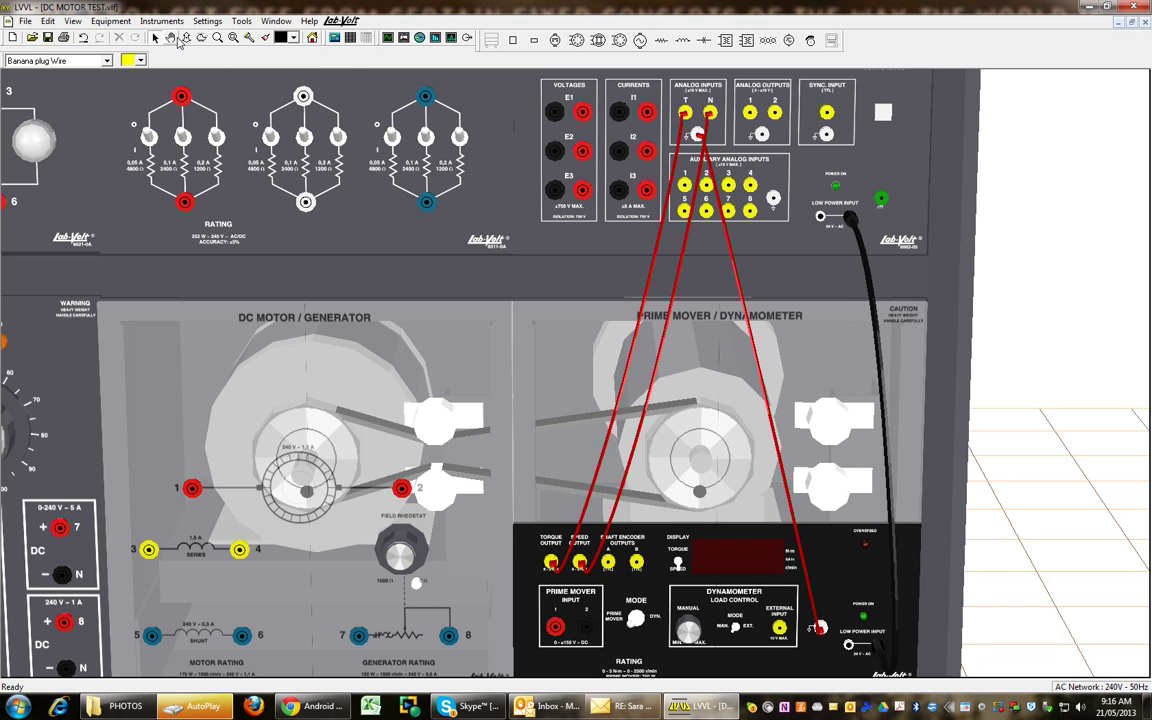
pyautogui.moveTo(400, 200); pyautogui.dragTo(597, 365)
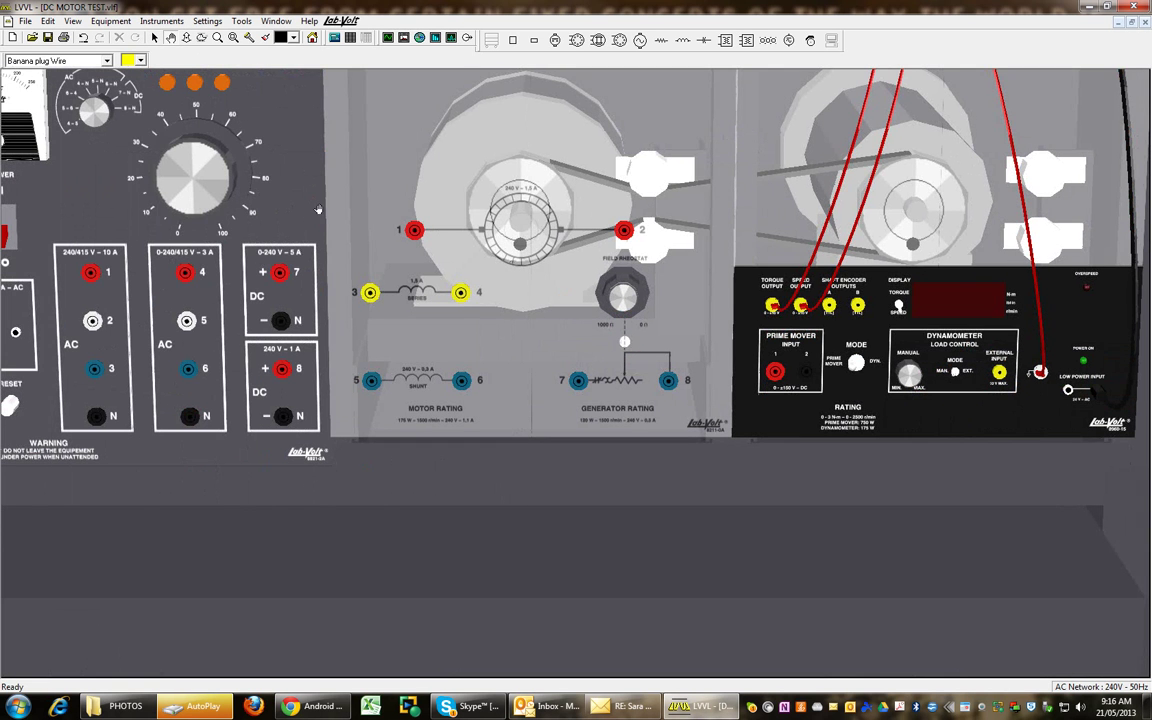
# Wire the 24 V AC outlet to the dynamometer Low Power Input and zoom out to the bench.
pyautogui.click(156, 38)
pyautogui.moveTo(16, 335)
pyautogui.mouseDown()
pyautogui.moveTo(230, 358)
pyautogui.moveTo(658, 340)
pyautogui.moveTo(1040, 372)
pyautogui.moveTo(1066, 389)
pyautogui.mouseUp()
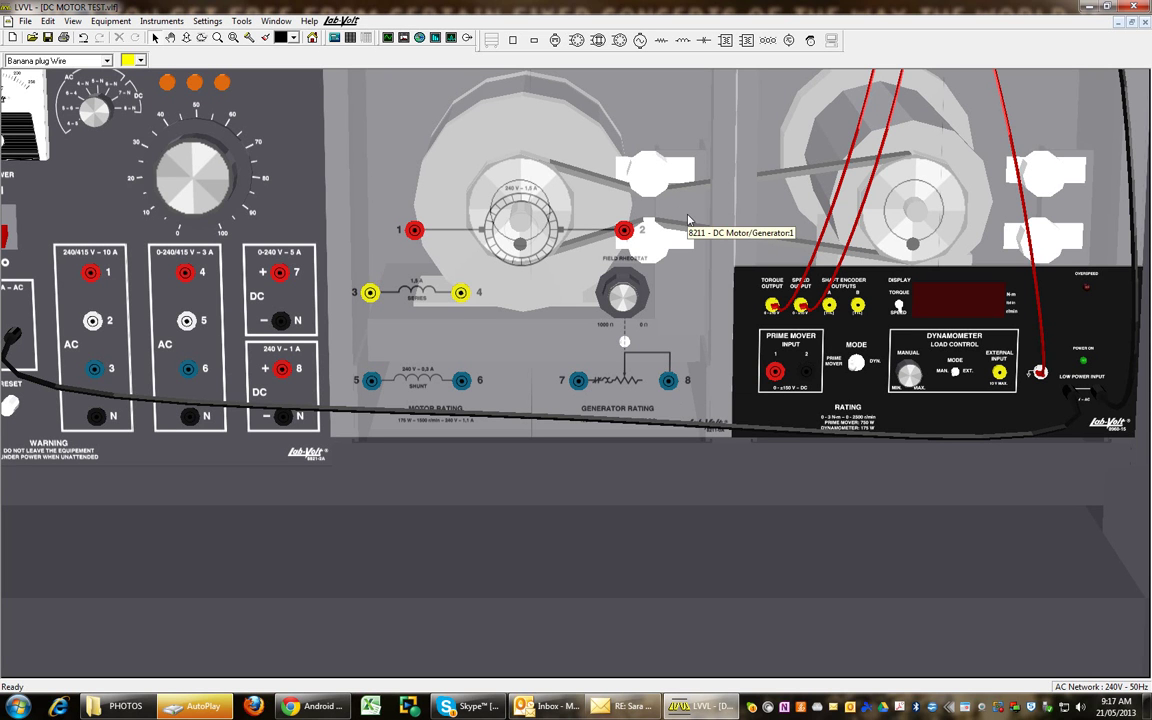
pyautogui.click(215, 40)
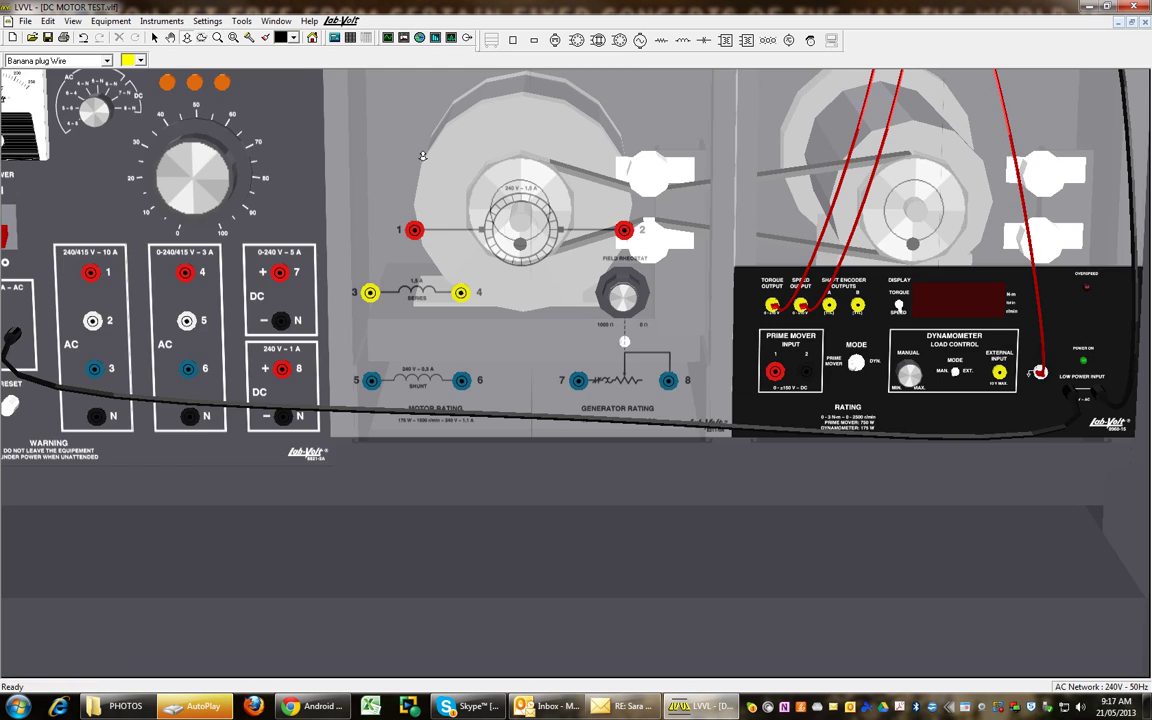
pyautogui.moveTo(424, 149); pyautogui.dragTo(438, 235)
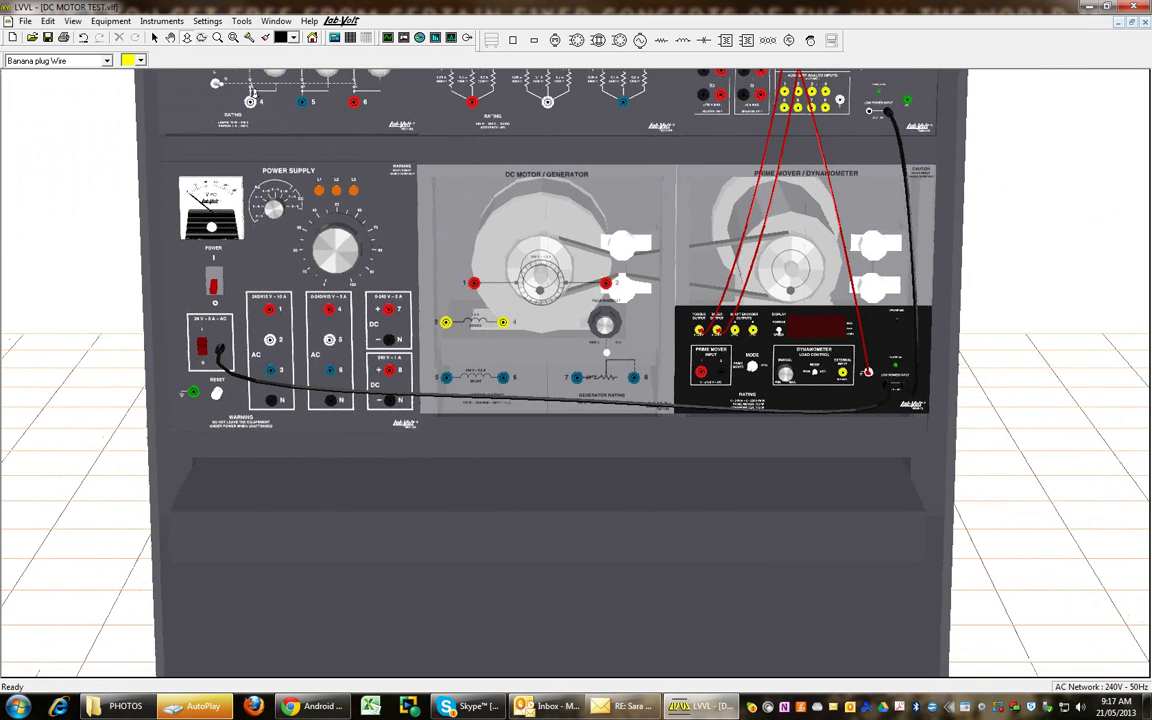
# Wire DC motor terminal 1 to data acquisition voltage input E1.
pyautogui.click(170, 37)
pyautogui.moveTo(445, 155); pyautogui.dragTo(499, 200)
pyautogui.click(155, 37)
pyautogui.moveTo(460, 432); pyautogui.dragTo(593, 432)
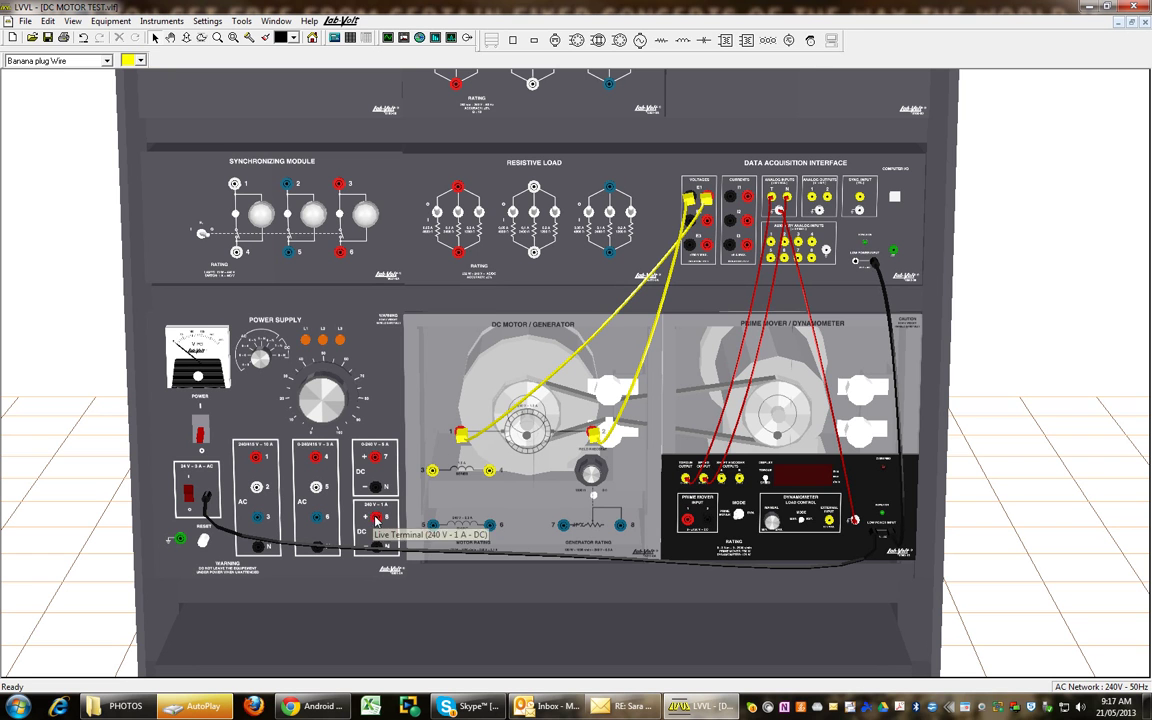
# Wire 240 V DC + through I1 to terminal 5, terminal 6 to 7, and 8 to DC N.
pyautogui.click(374, 520)
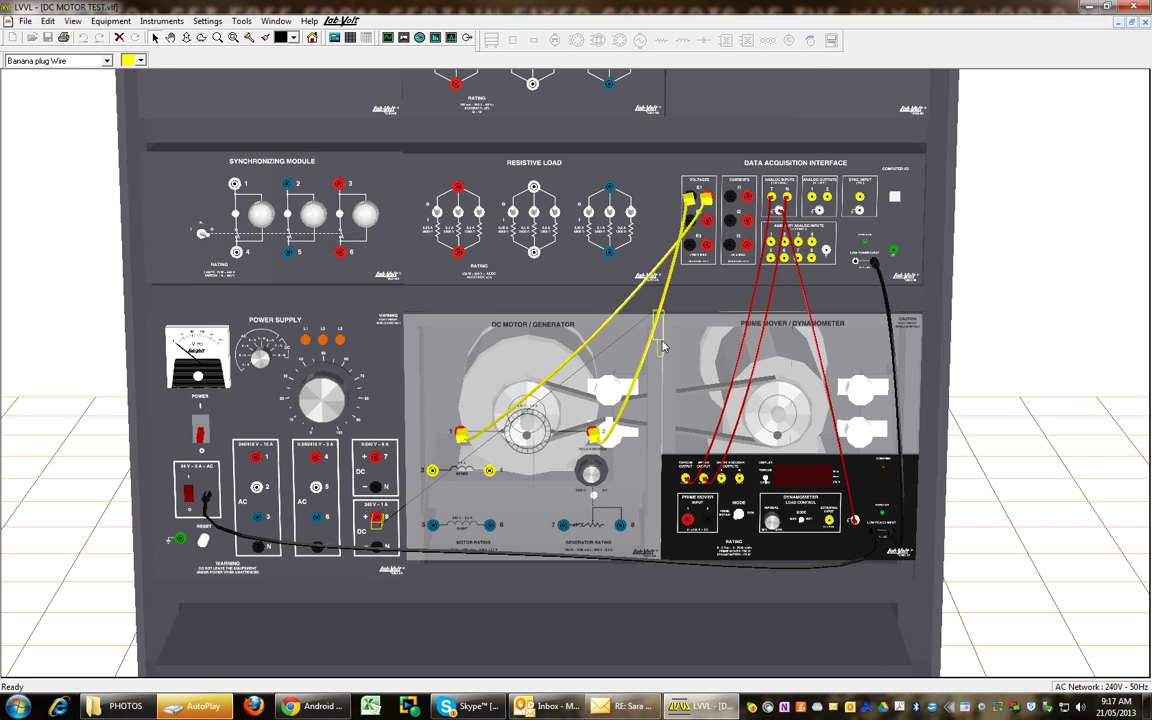
pyautogui.click(745, 222)
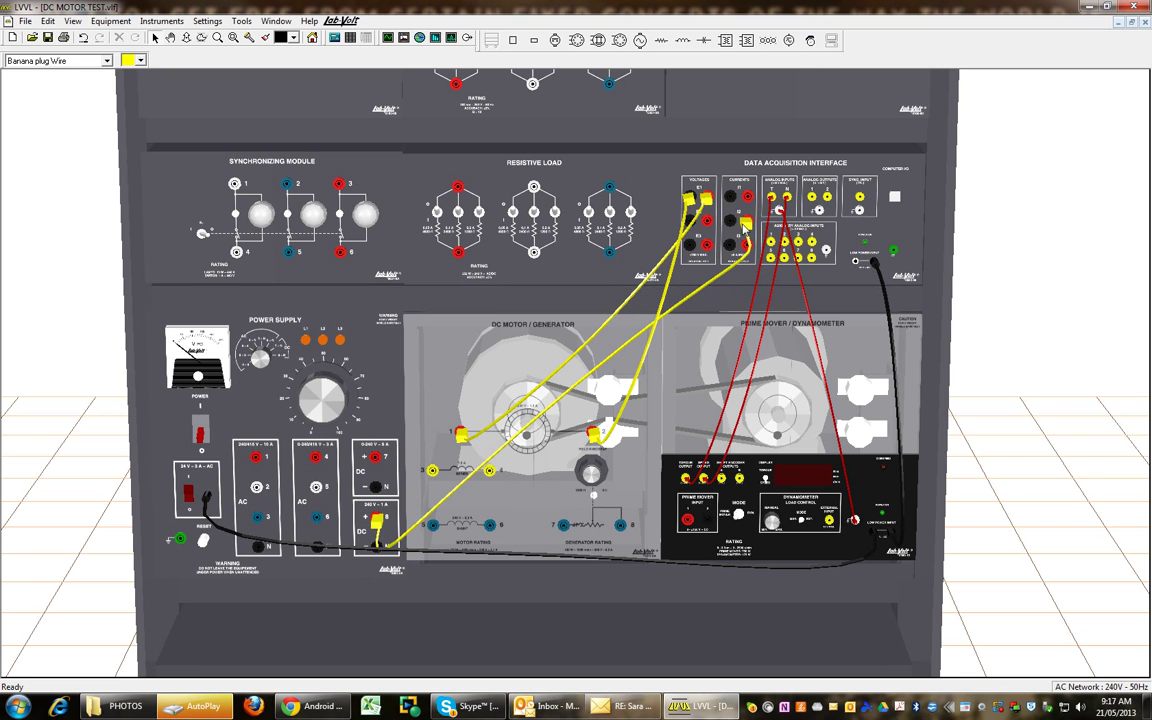
pyautogui.click(683, 278)
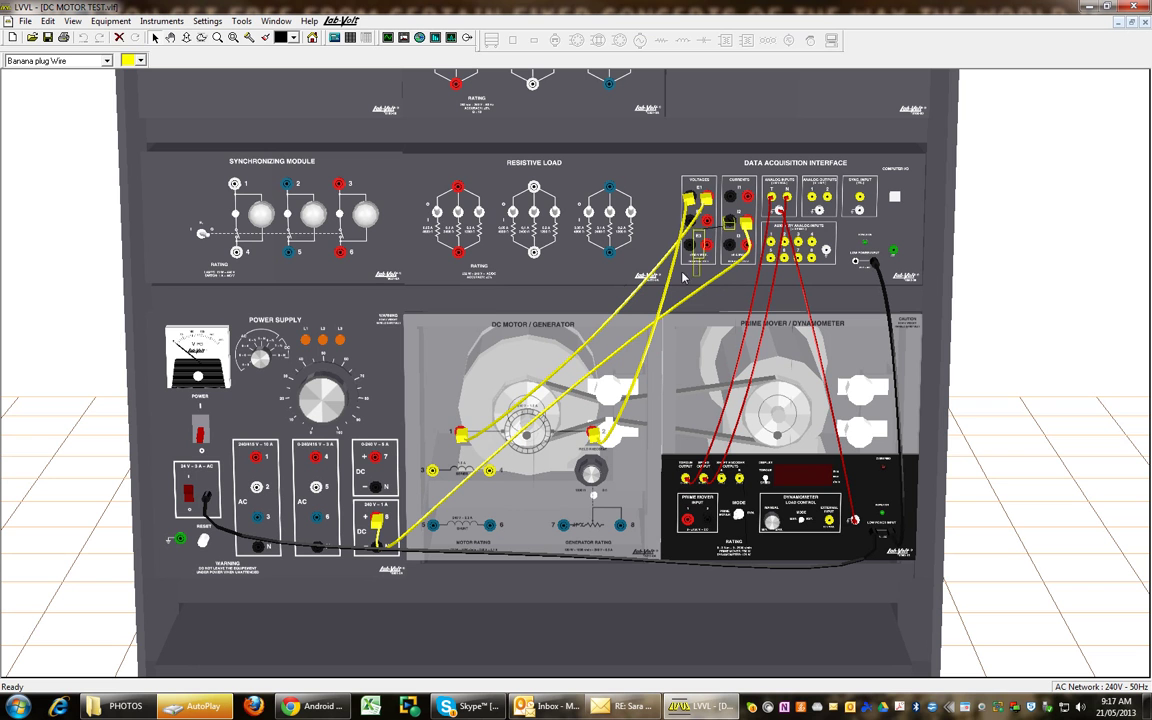
pyautogui.click(434, 527)
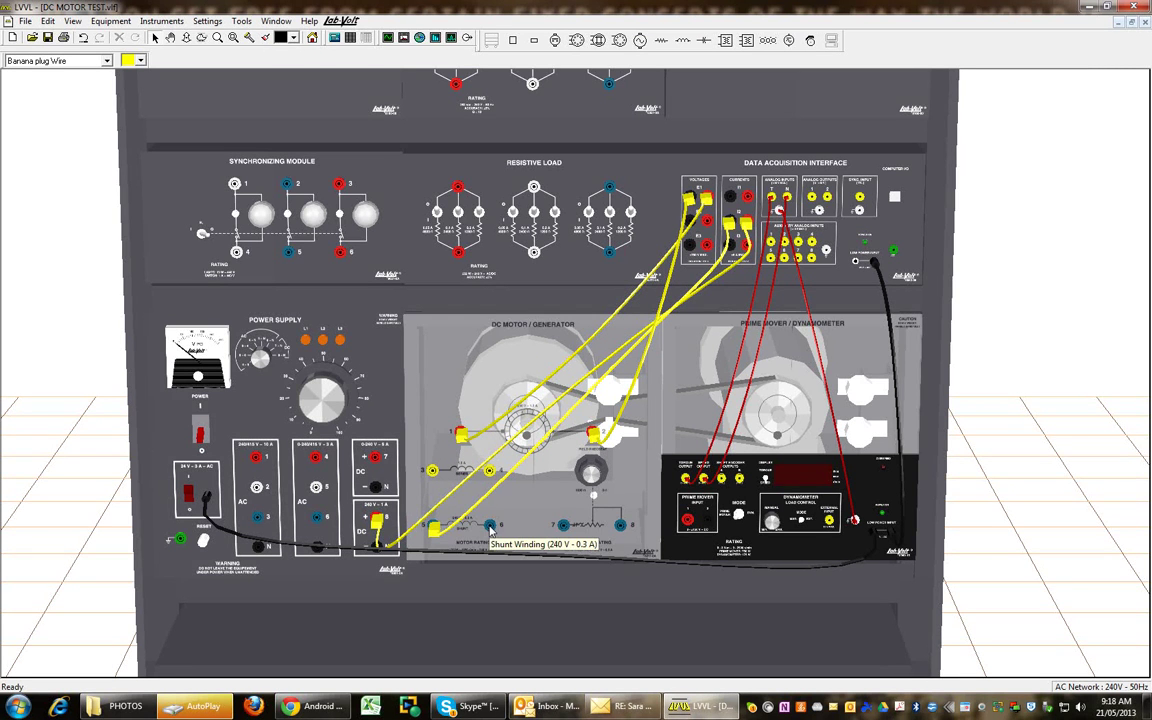
pyautogui.click(491, 527)
pyautogui.click(562, 527)
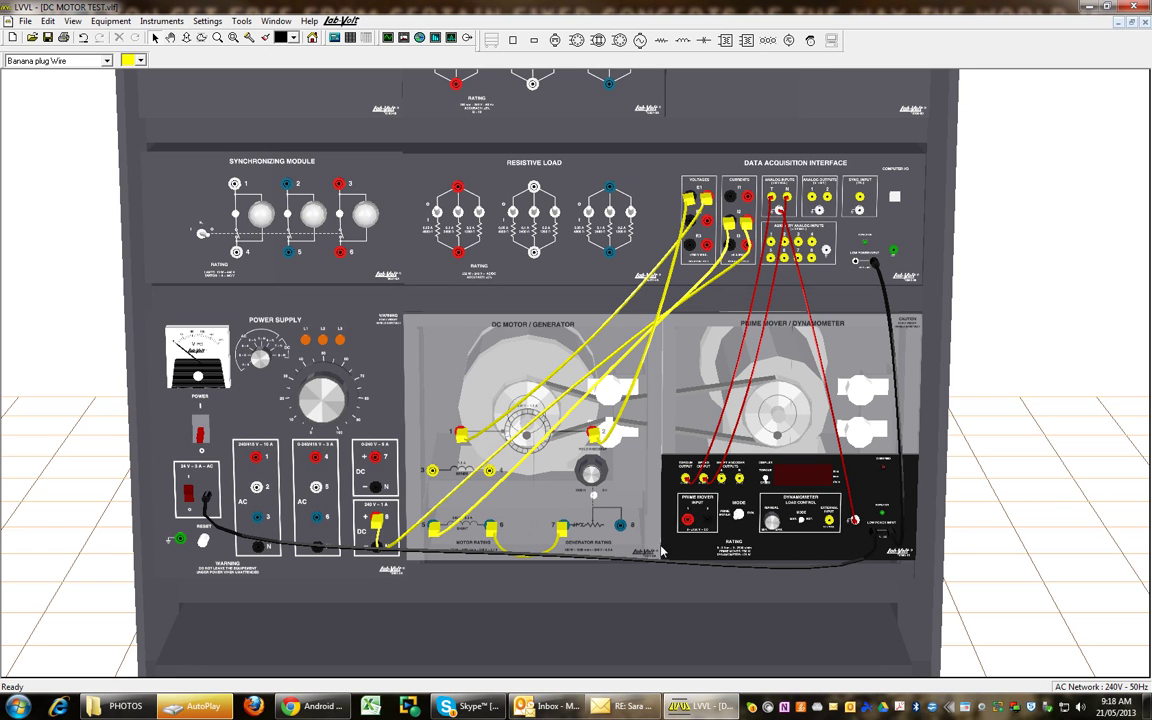
pyautogui.click(620, 524)
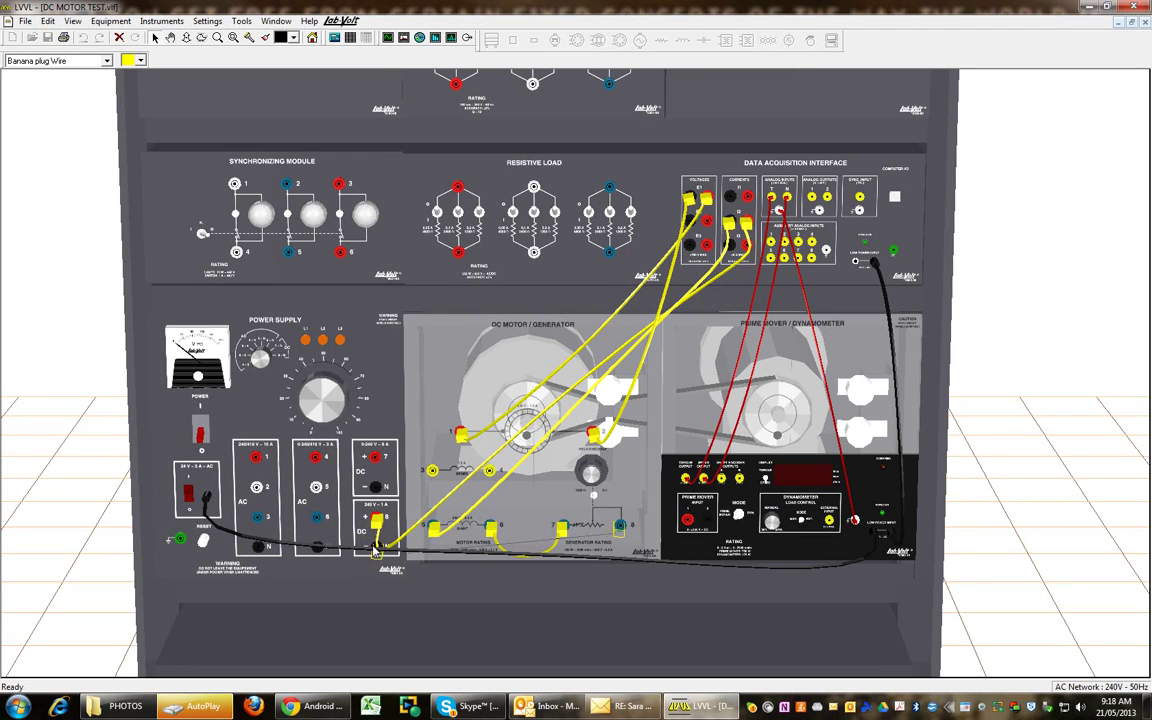
pyautogui.click(375, 548)
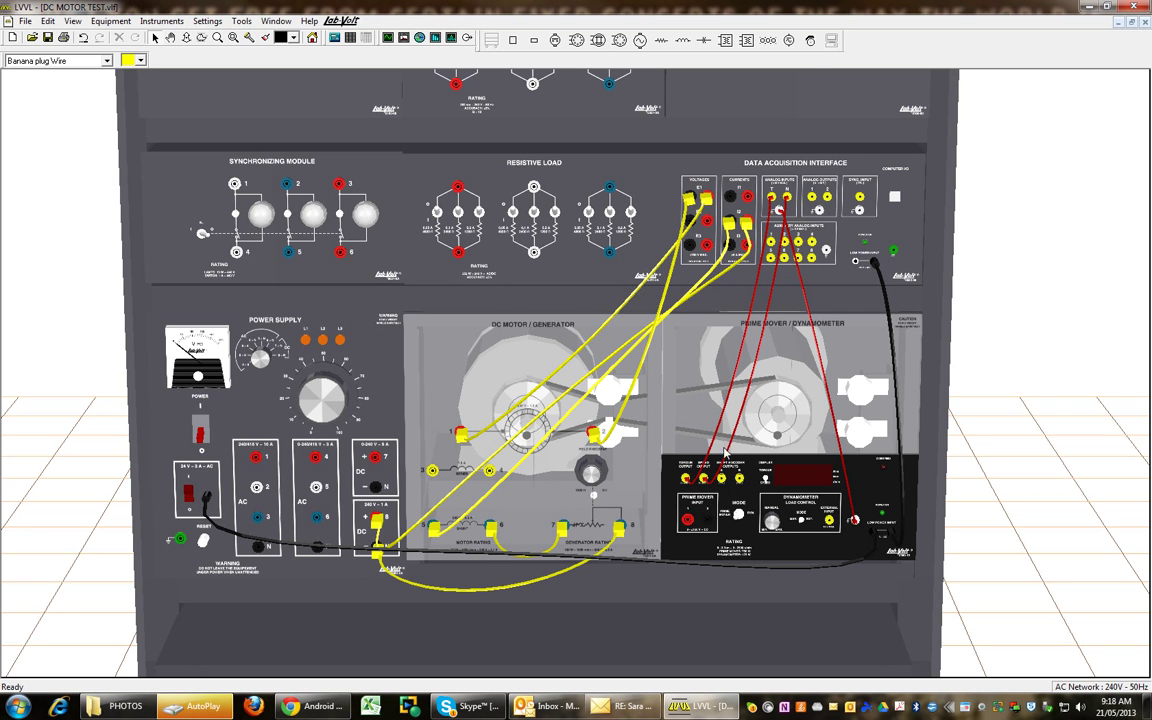
# Switch the power supply's main switch and dismiss the LV8821 security device warning.
pyautogui.click(200, 430)
pyautogui.click(190, 495)
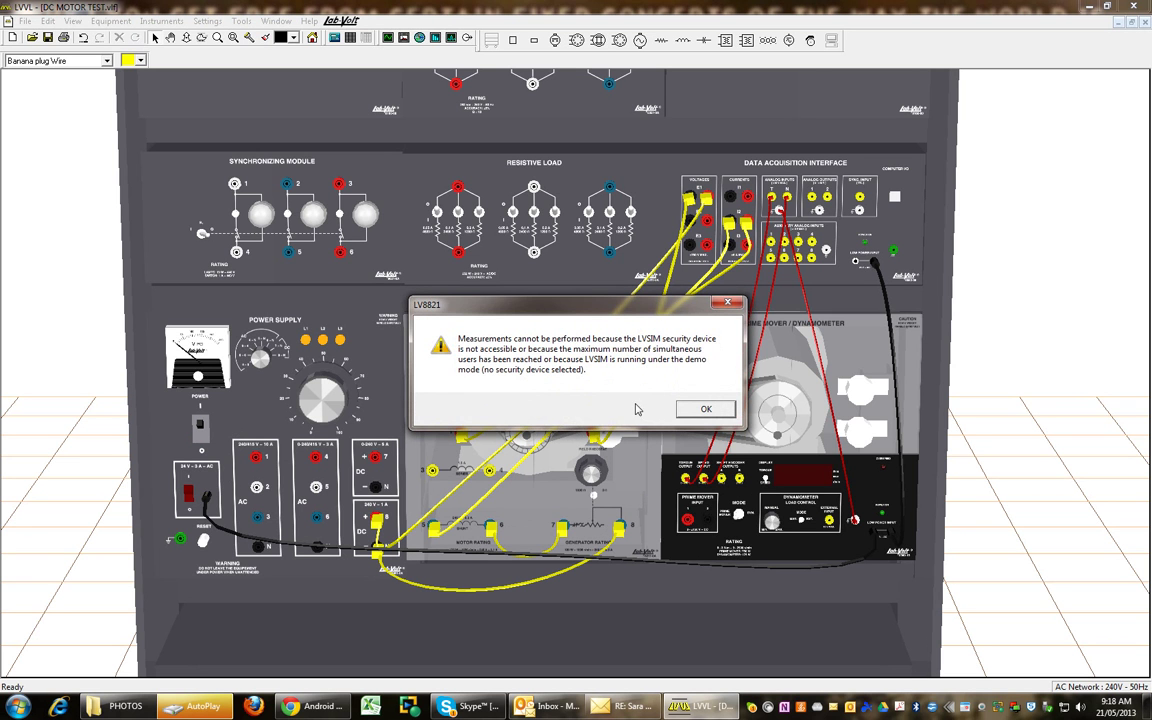
pyautogui.click(638, 372)
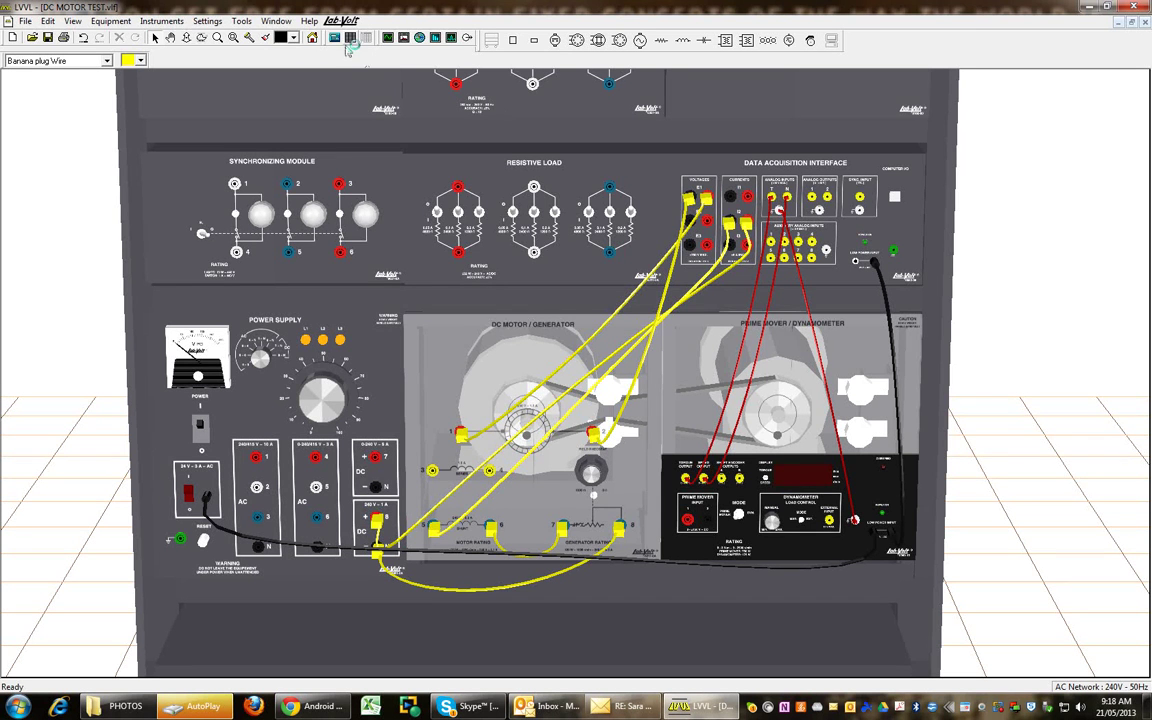
pyautogui.click(403, 38)
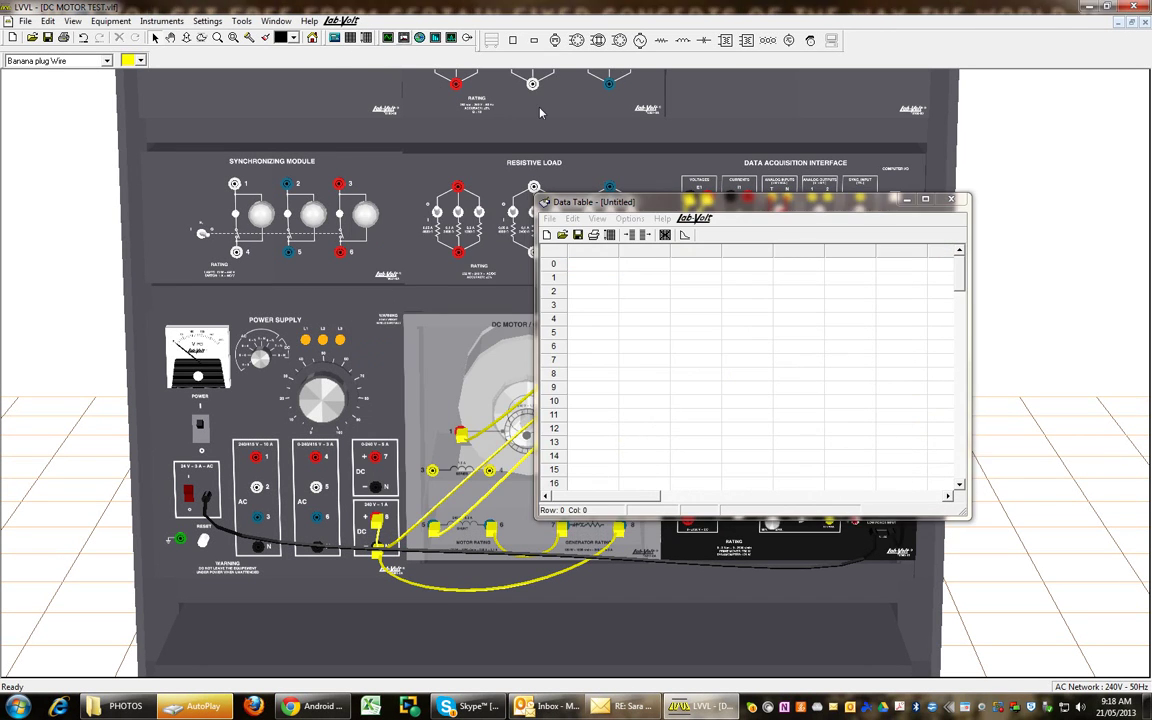
pyautogui.click(387, 38)
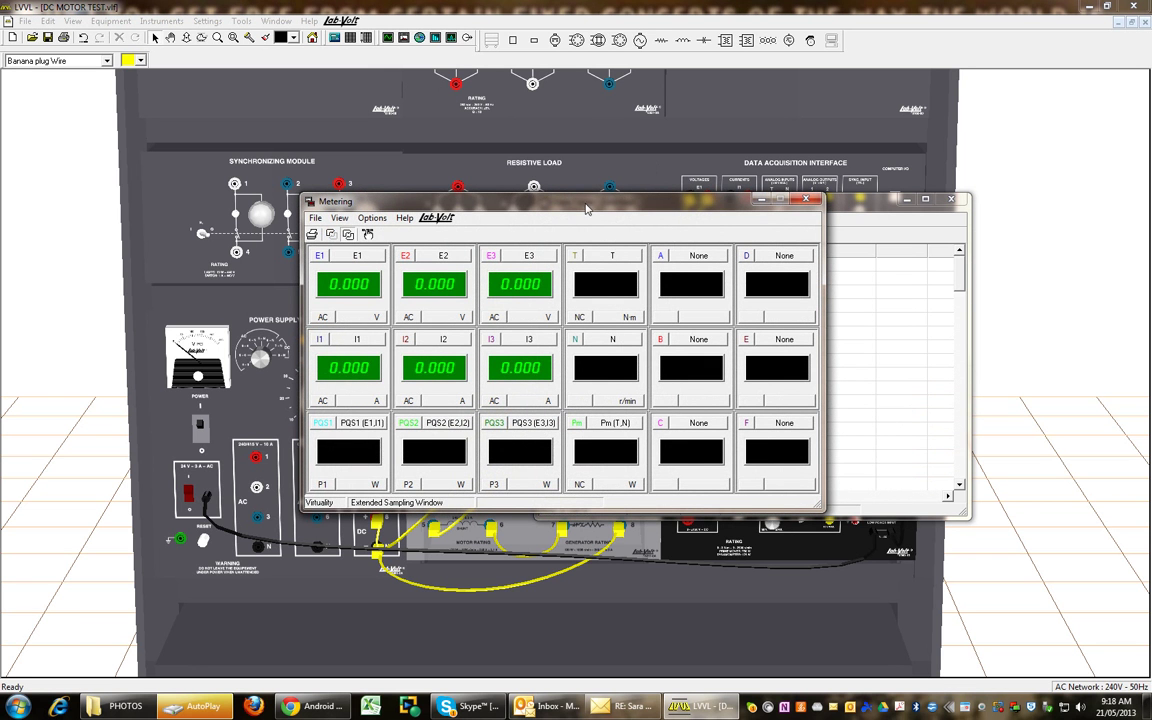
pyautogui.moveTo(527, 200); pyautogui.dragTo(724, 196)
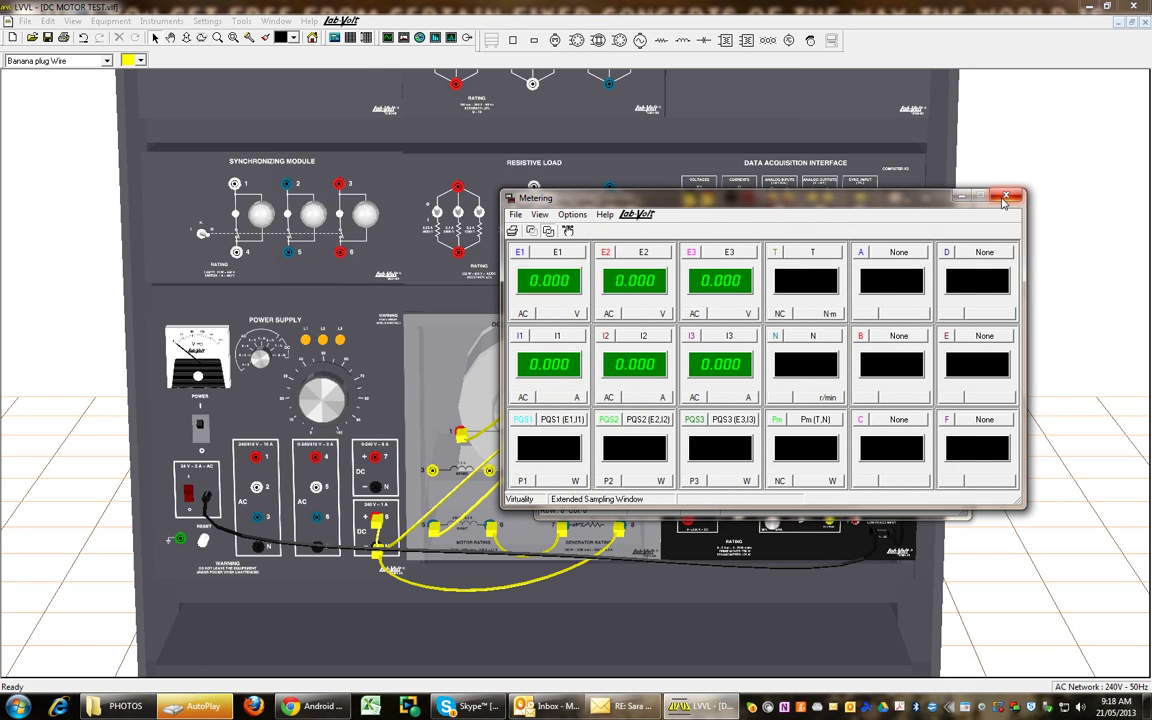
pyautogui.click(968, 197)
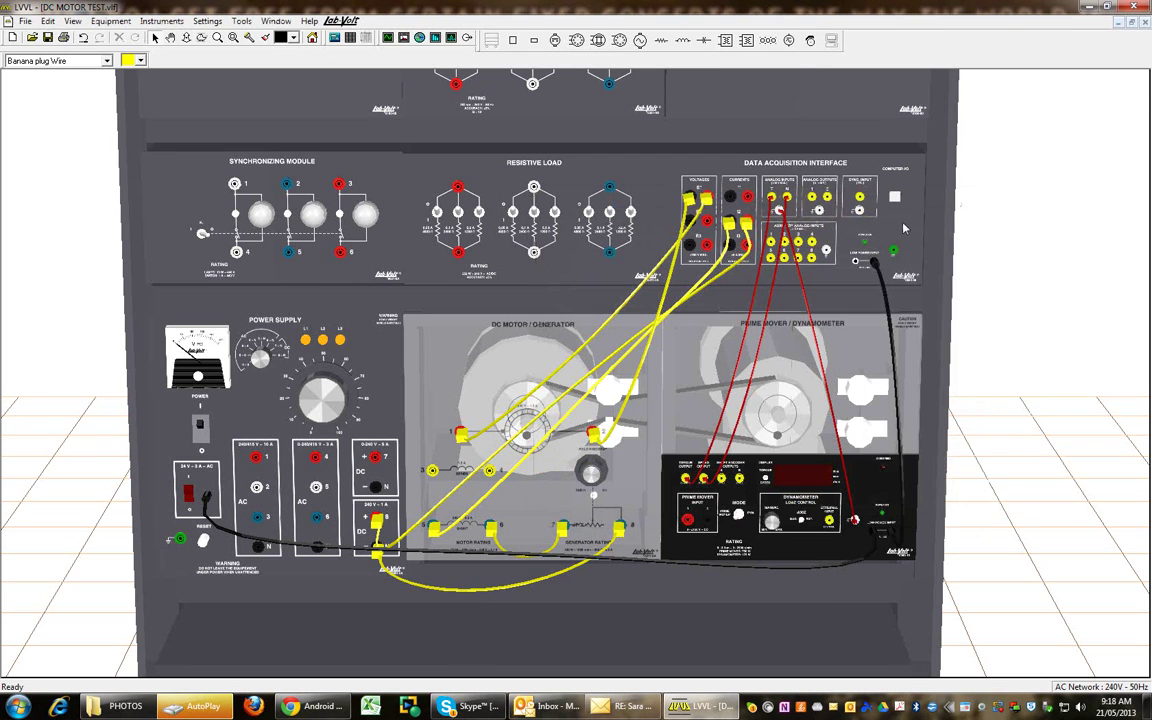